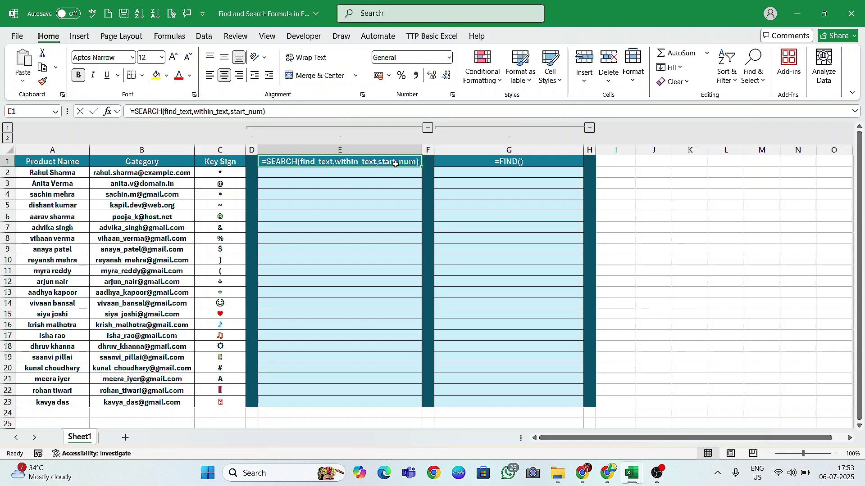
Replace the FIND header in G1 with its full syntax =FIND(find_text,within_text,start_num), stored as plain text.
left_click(499, 161)
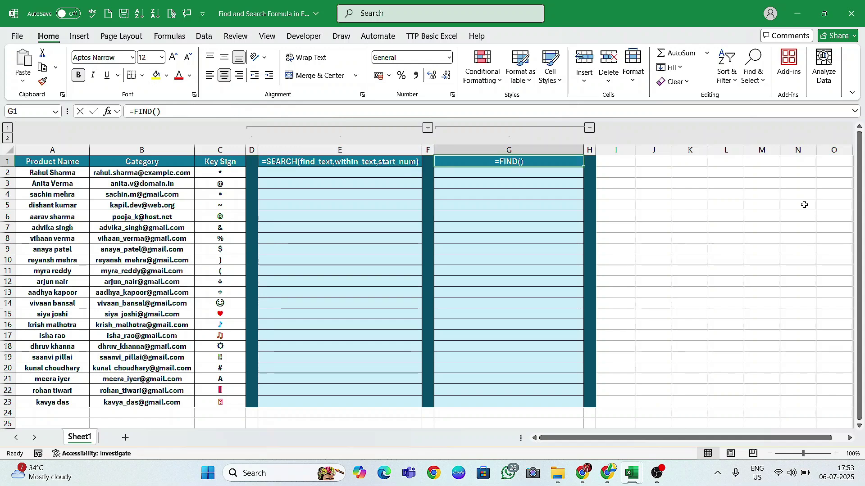
type("=fi")
key("Tab")
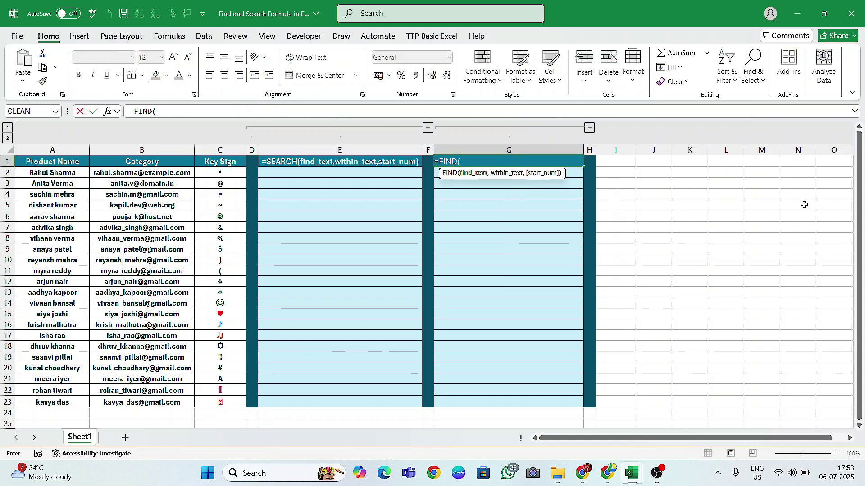
key("ctrl+shift+a")
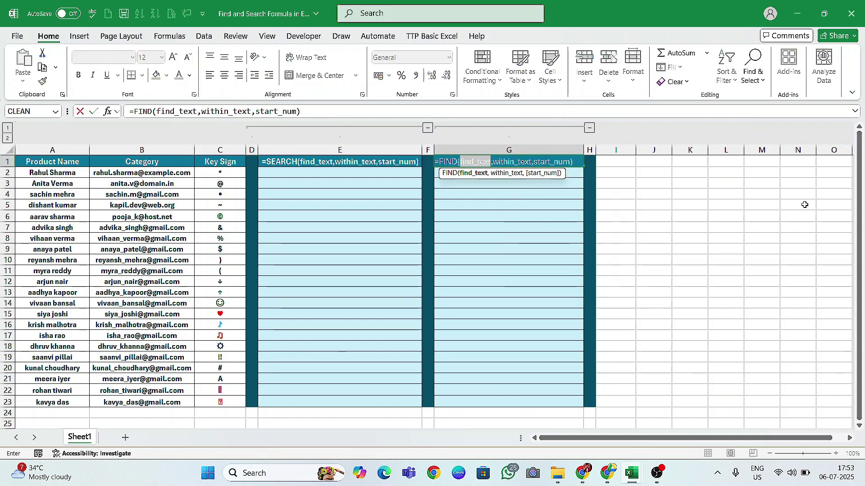
left_click(488, 163)
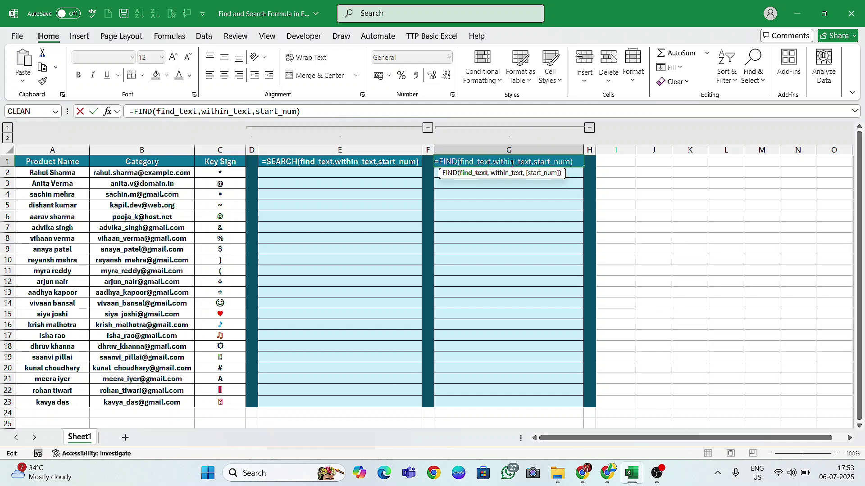
left_click(544, 162)
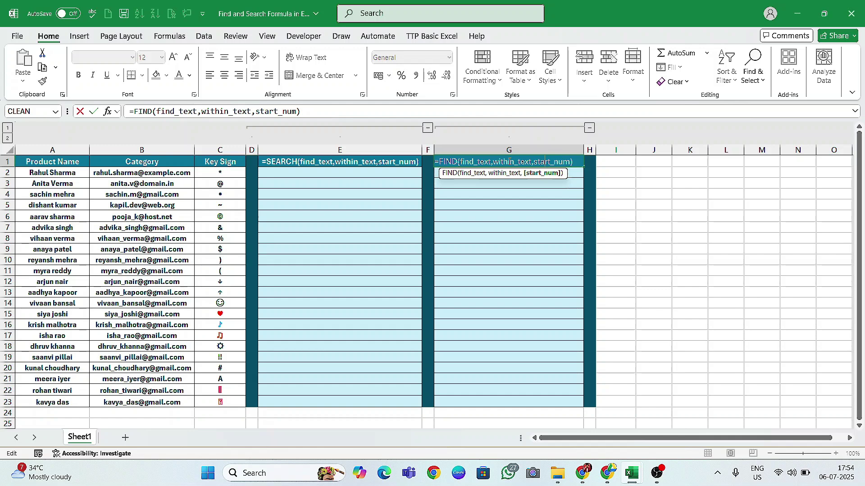
left_click(436, 161)
type("'")
key("Return")
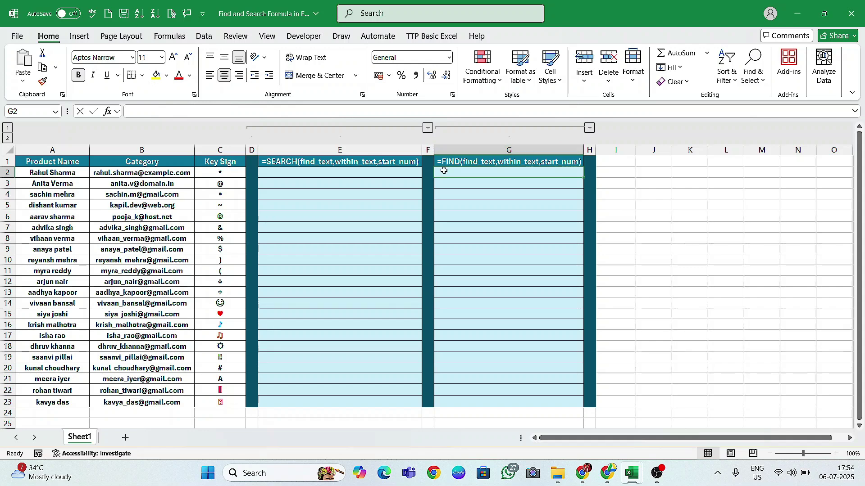
Enter the formula =SEARCH("S",A2,1) in cell E2 to locate the letter S in the first name.
left_click(357, 178)
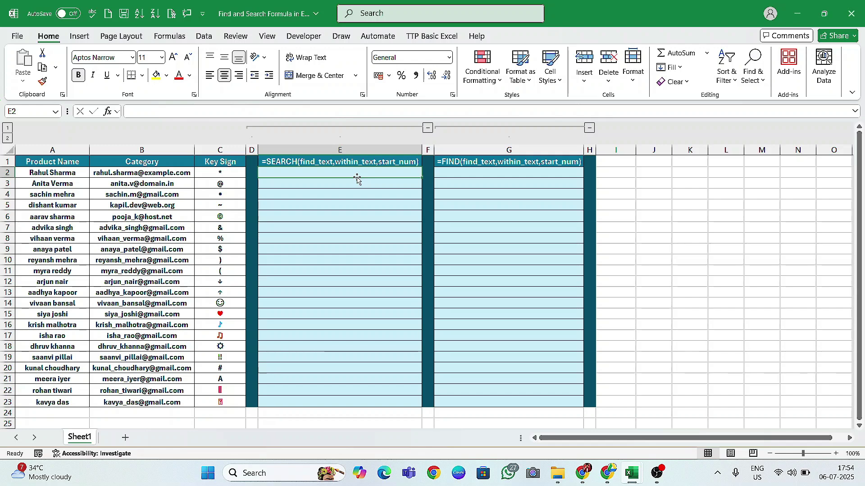
type("=")
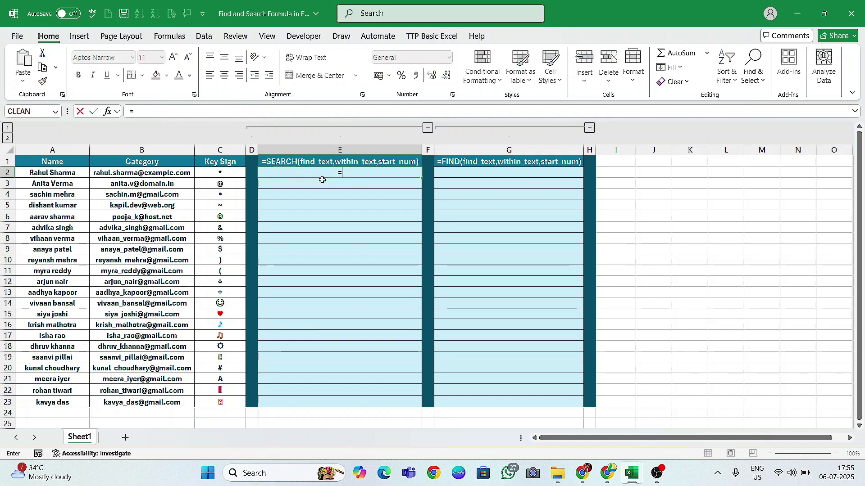
type("search")
key("Tab")
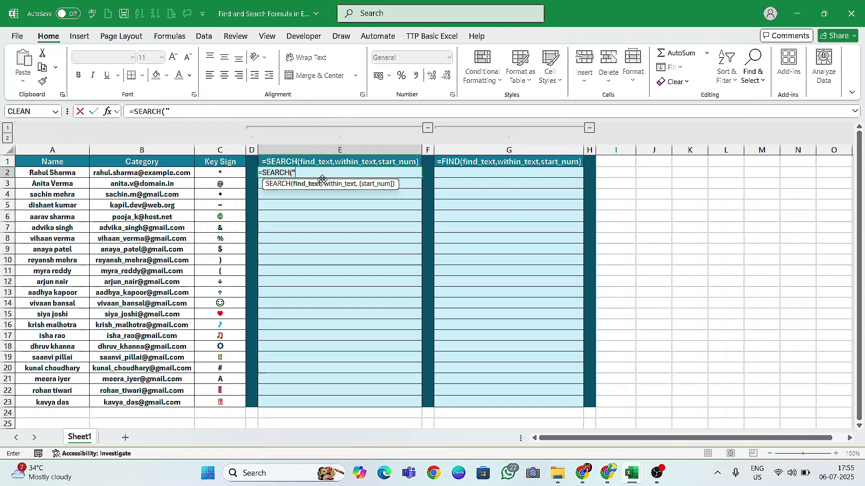
type("\"R")
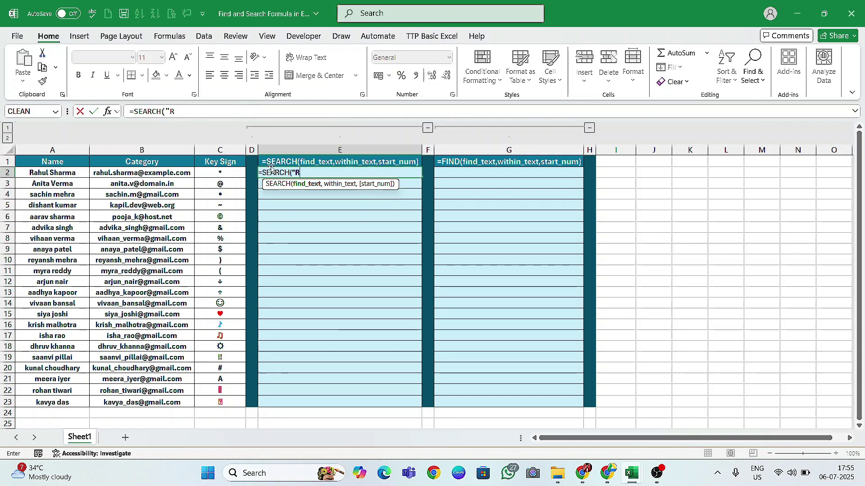
key("BackSpace")
type("S")
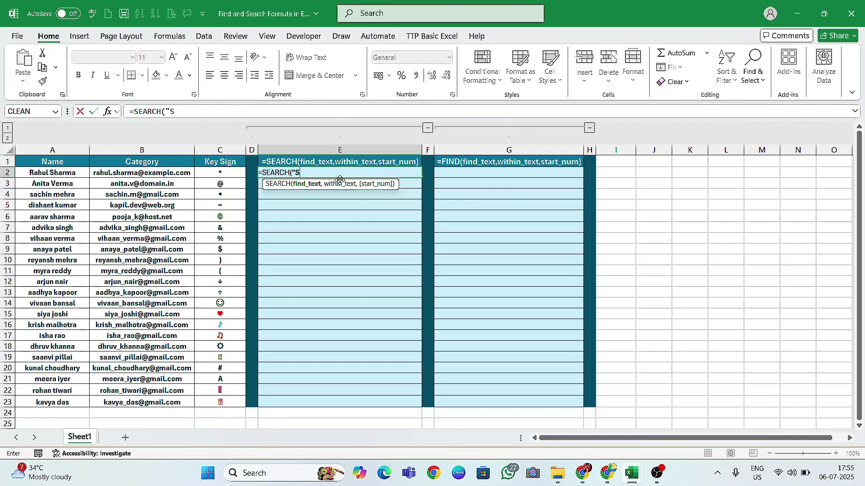
type("\",")
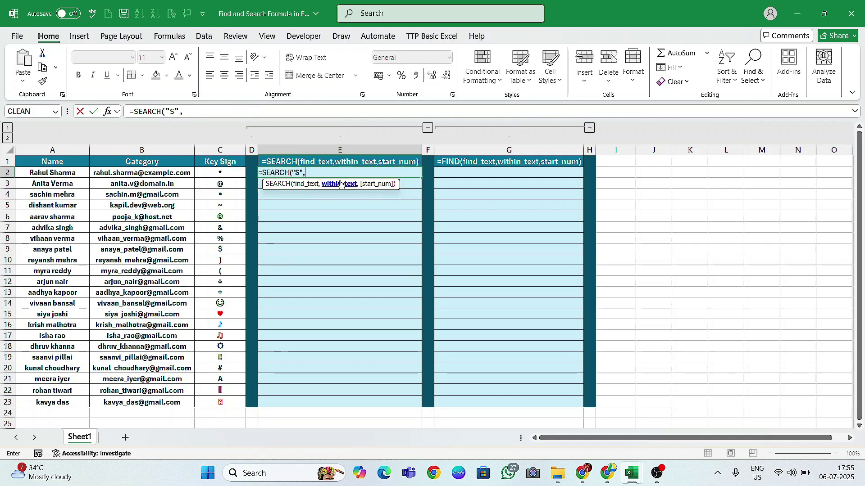
left_click(48, 175)
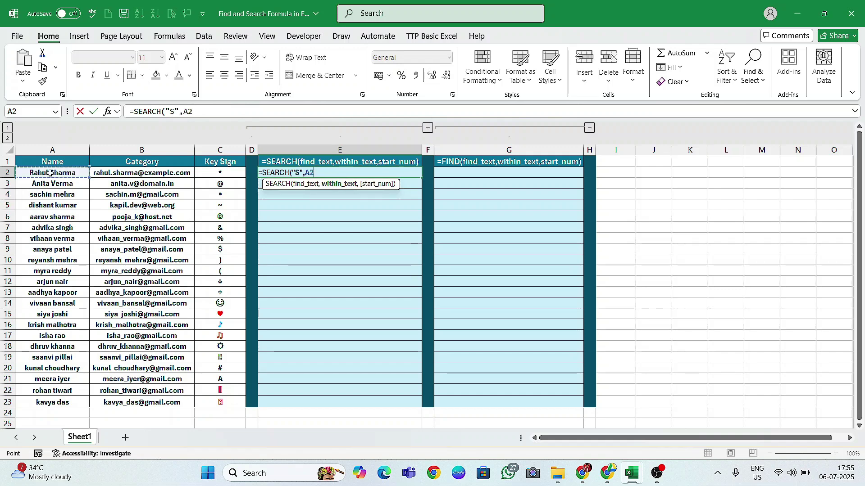
type(",")
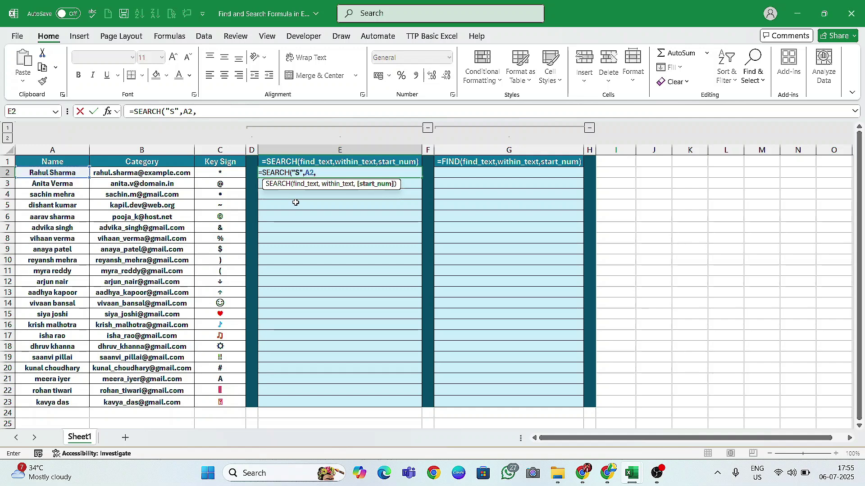
type("1)")
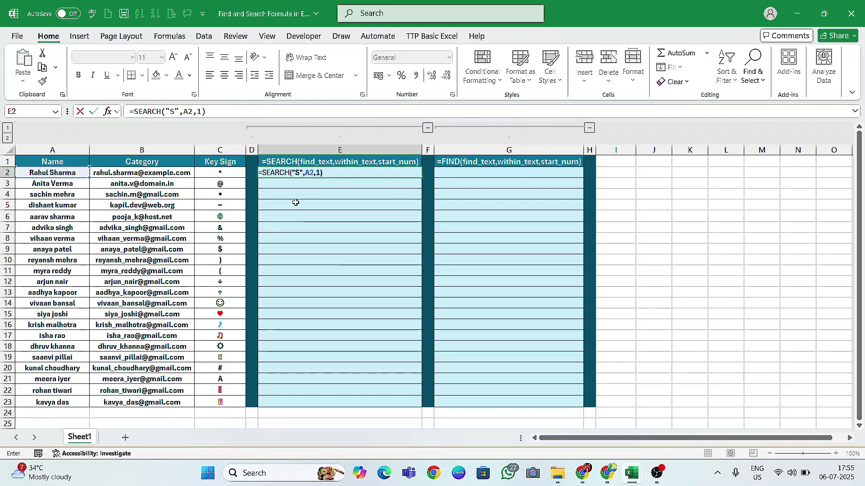
key("Return")
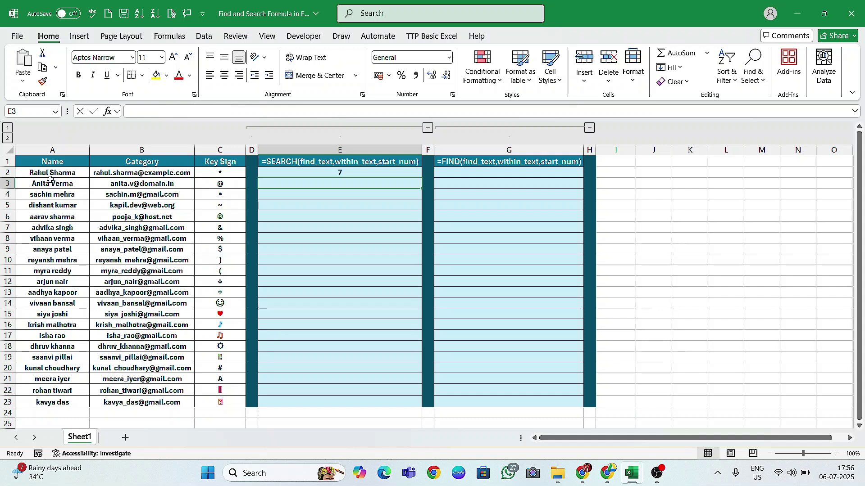
Fill the SEARCH formula from E2 down through E23 and inspect the formula in E3.
left_click(352, 172)
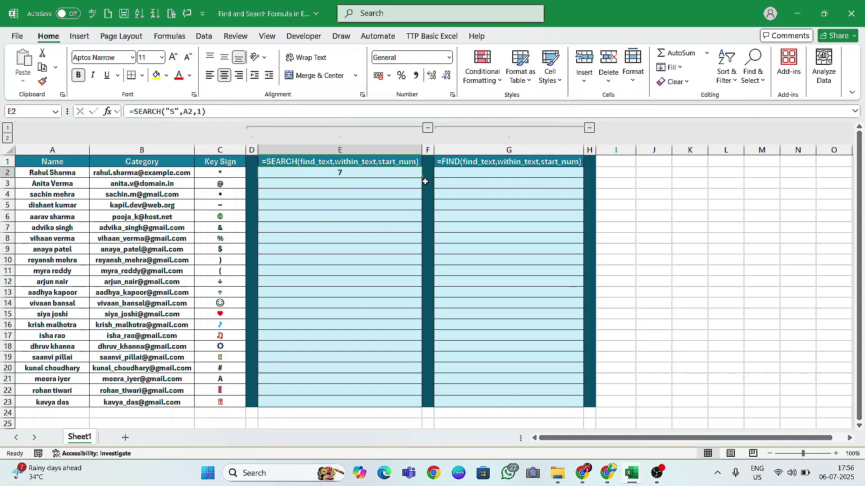
left_click_drag(423, 179, 432, 403)
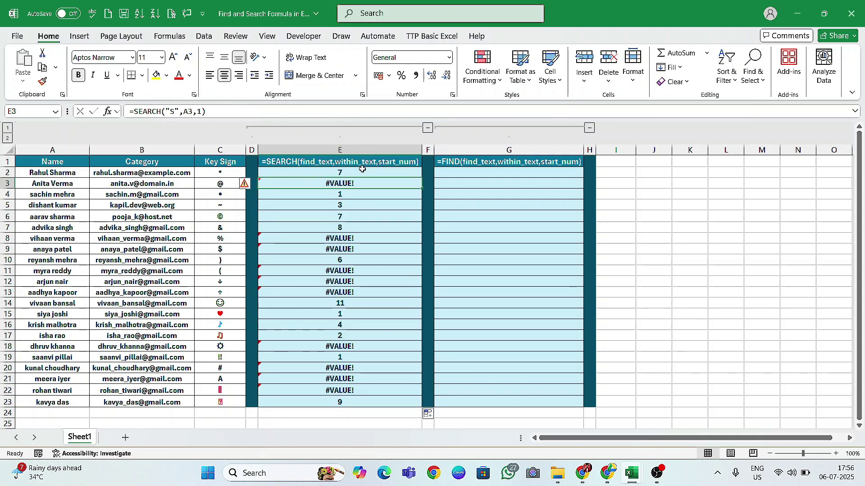
left_click(346, 185)
Wrap the formula in E2 with IFERROR so it reads =IFERROR(SEARCH("S",A2,1),"").
left_click(347, 174)
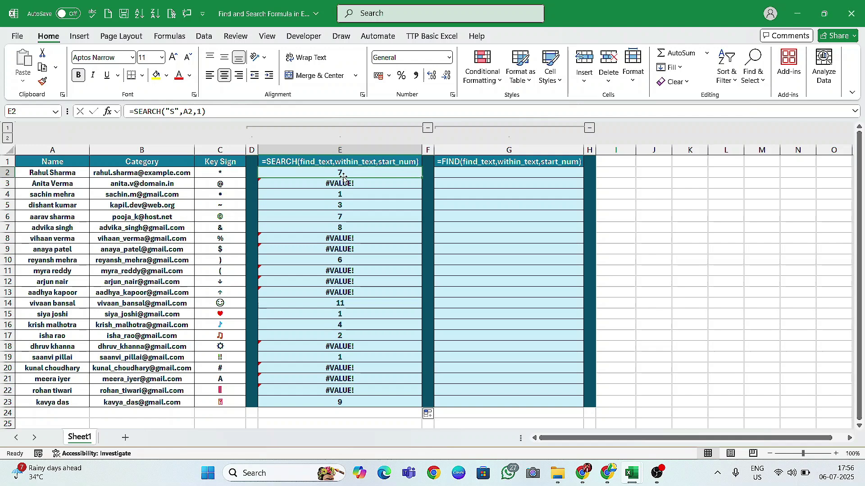
key("F2")
left_click(263, 173)
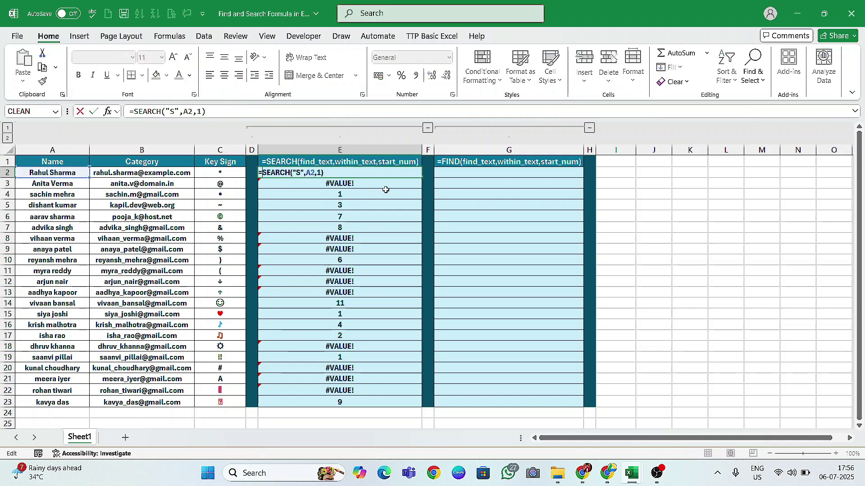
type("(/")
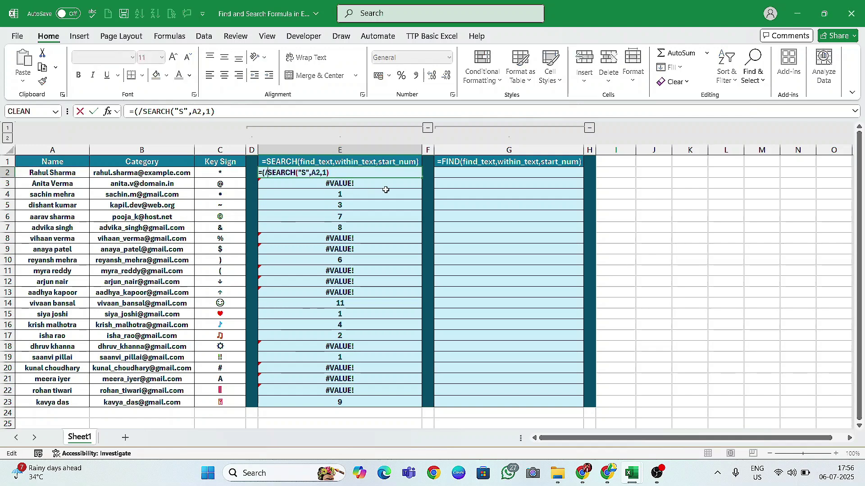
type("ifer")
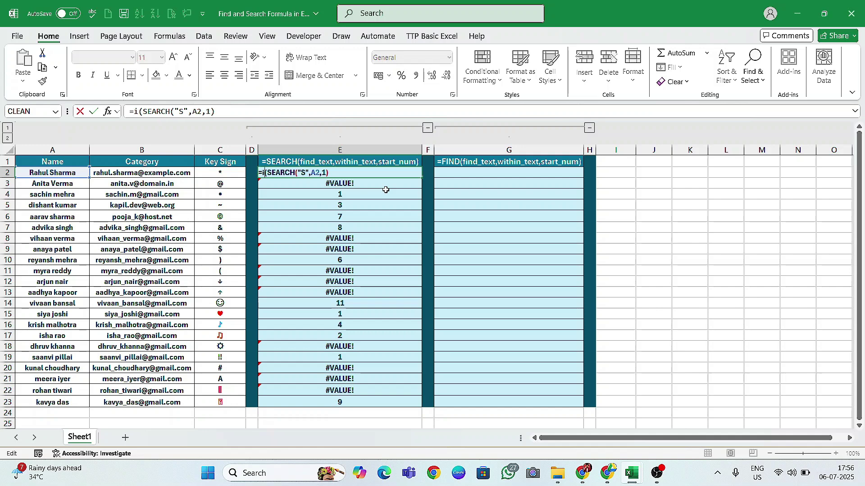
key("Tab")
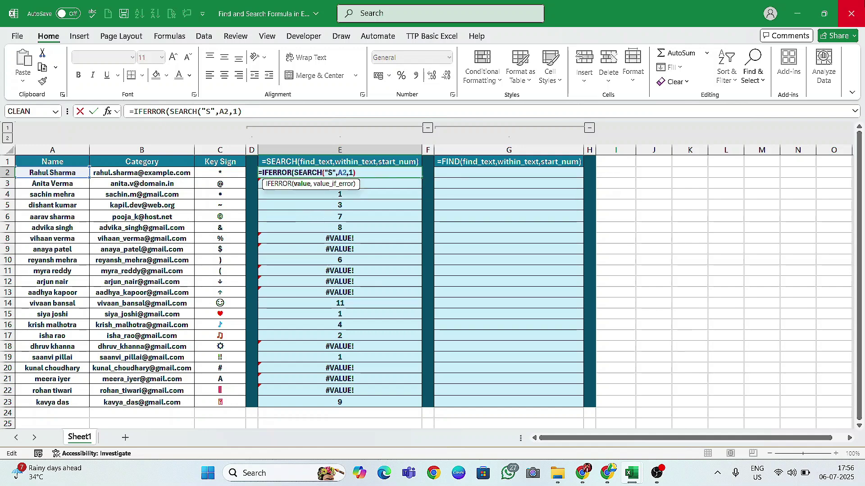
type(",")
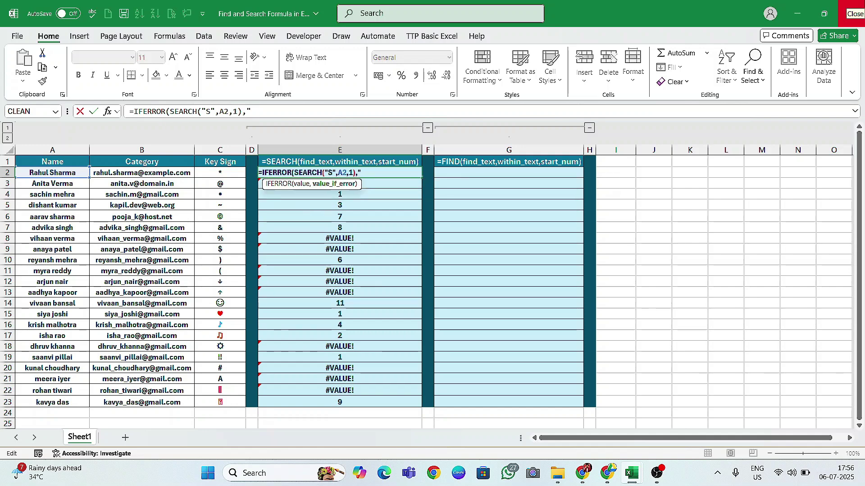
type("\"\")")
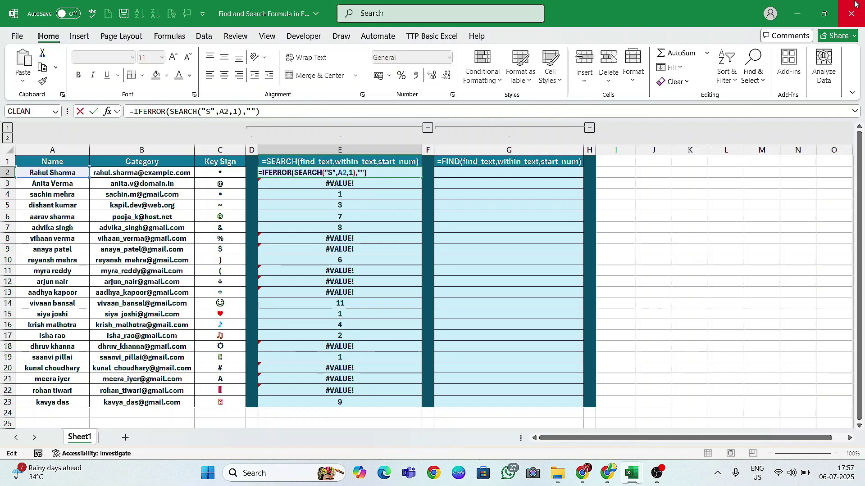
key("ctrl+Return")
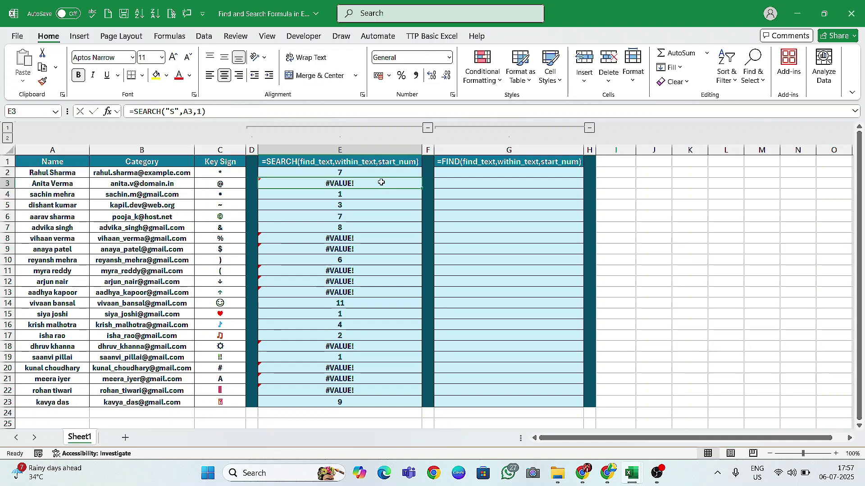
Fill the IFERROR formula from E2 down through E23 and check several rows of the SEARCH column.
left_click_drag(421, 178, 405, 402)
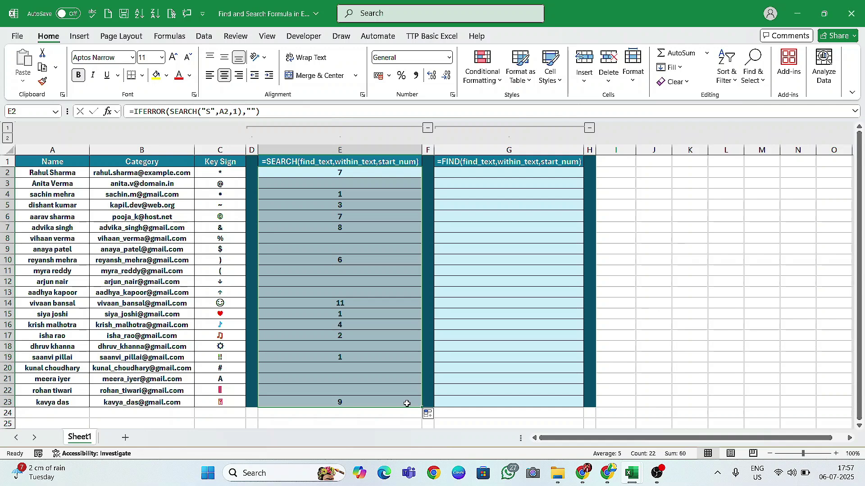
left_click(351, 183)
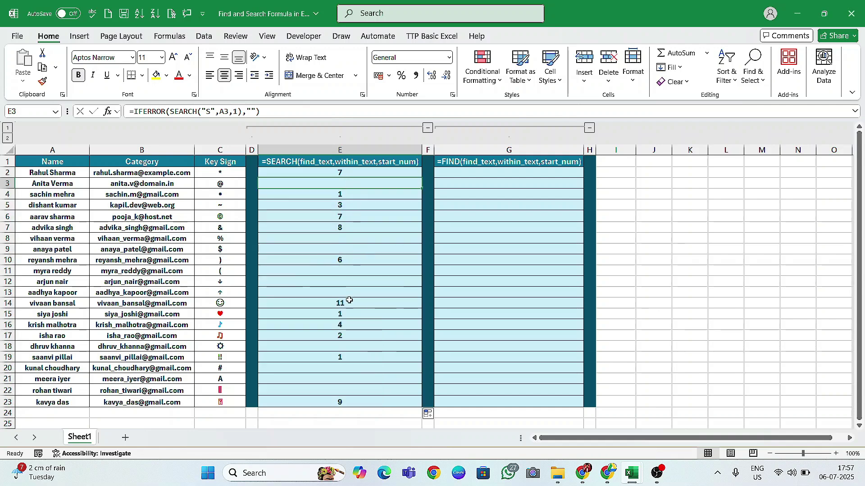
left_click(344, 271)
left_click(349, 204)
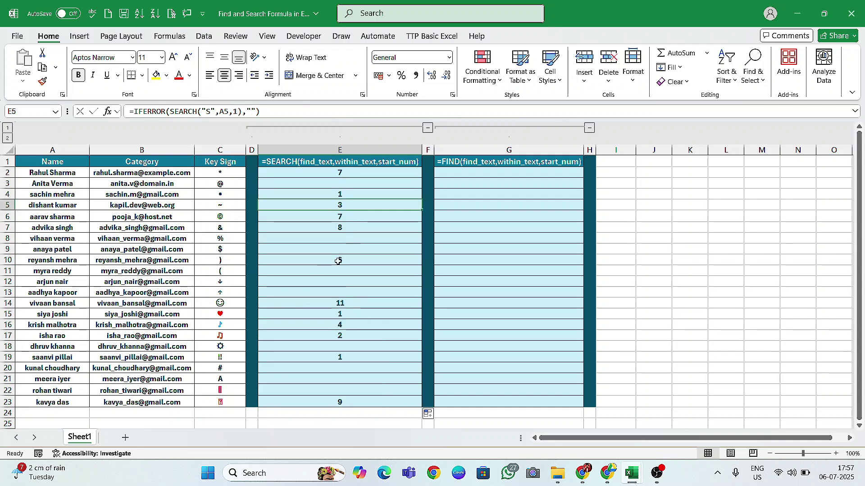
left_click_drag(337, 261, 62, 264)
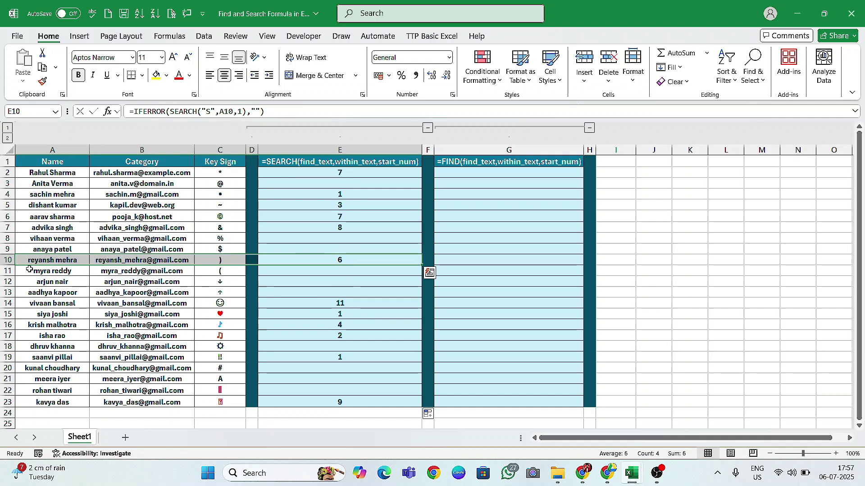
left_click(346, 264)
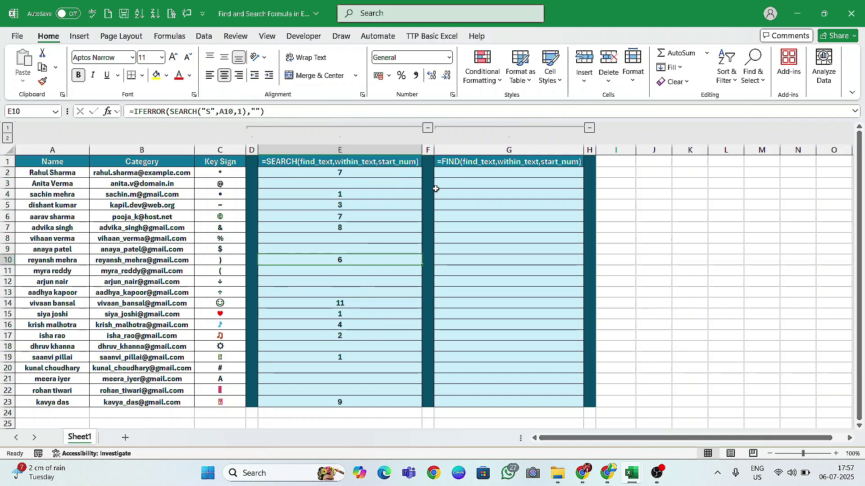
Enter the formula =FIND("S",A2,1) in cell G2 to locate the capital S in the first name.
left_click(473, 173)
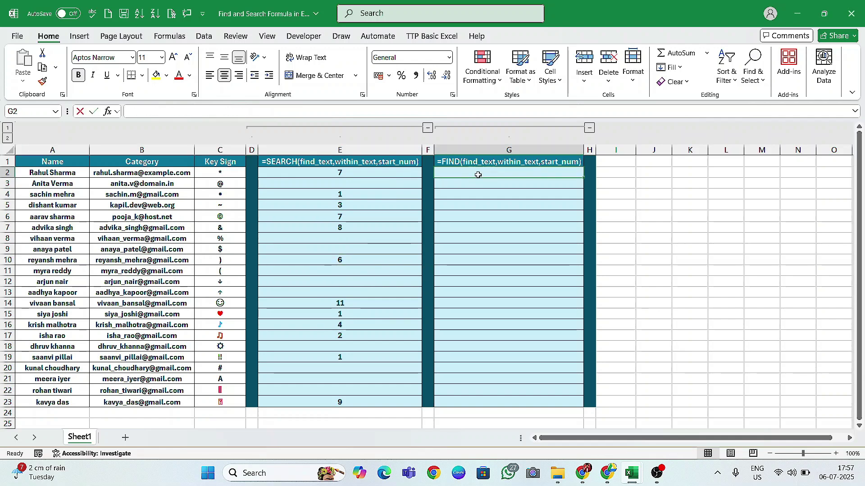
type("=find")
key("Tab")
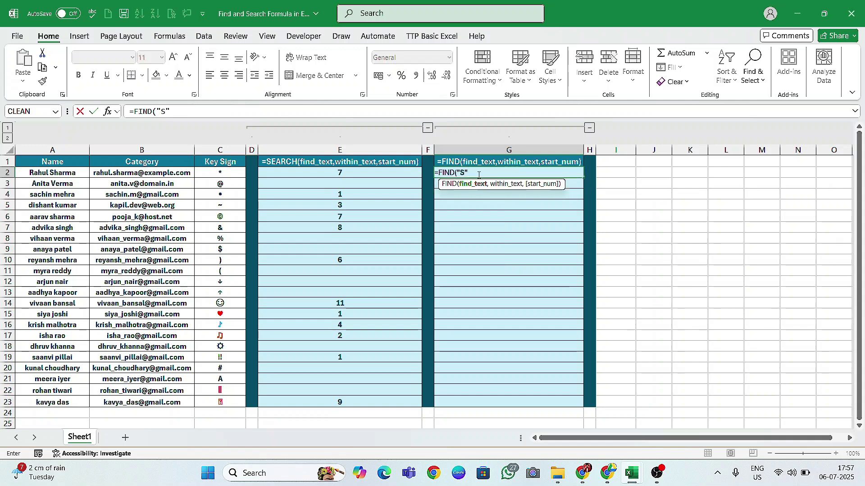
type("\"S\",")
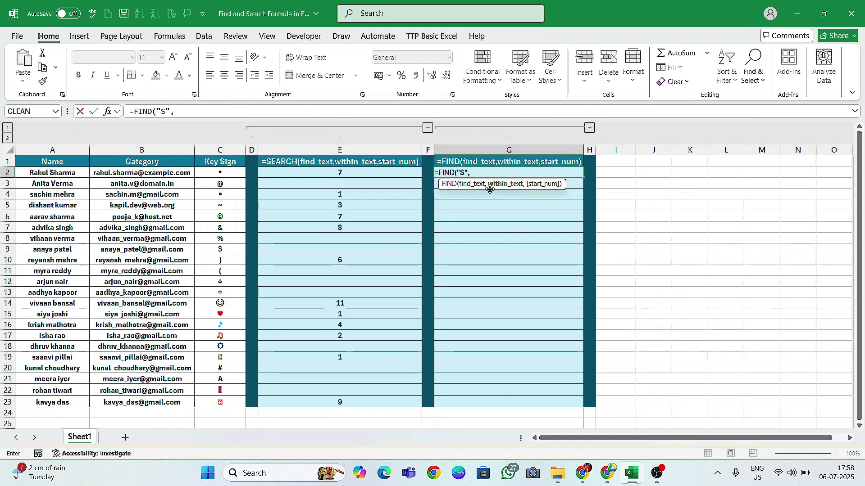
left_click(63, 172)
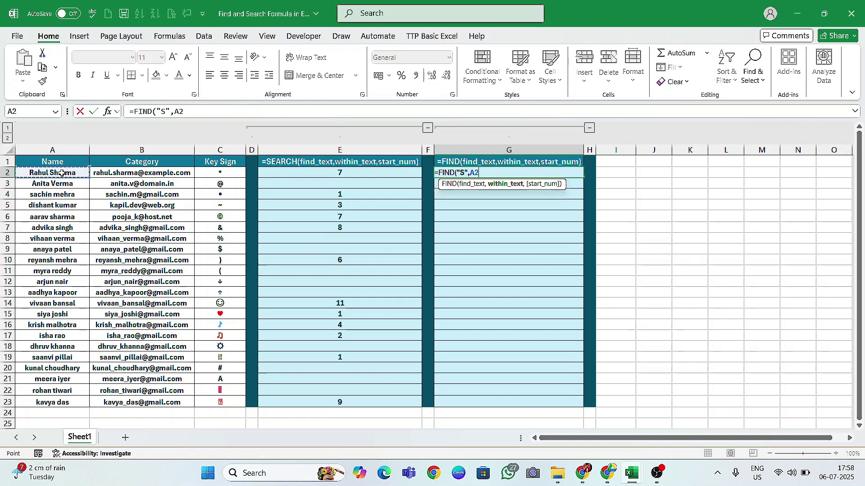
type(",")
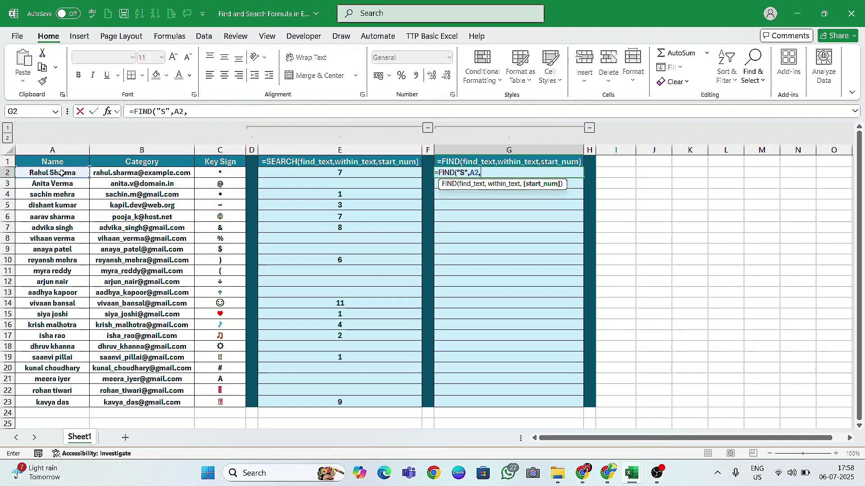
type("1")
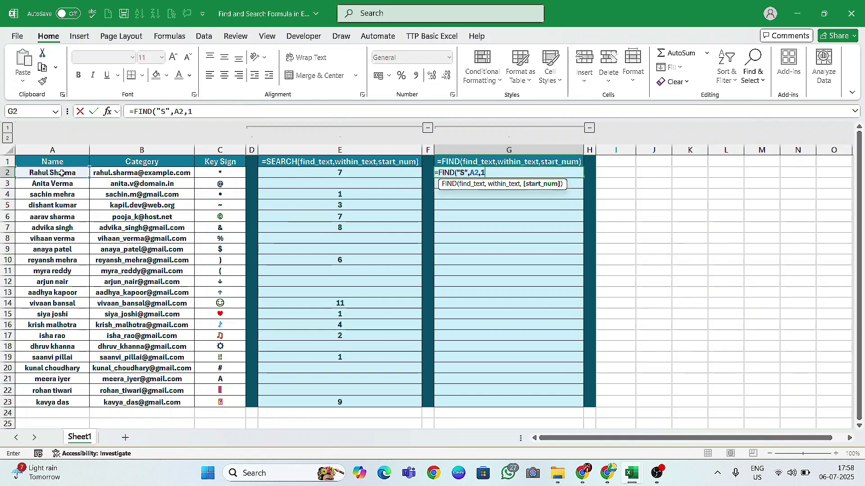
type(")")
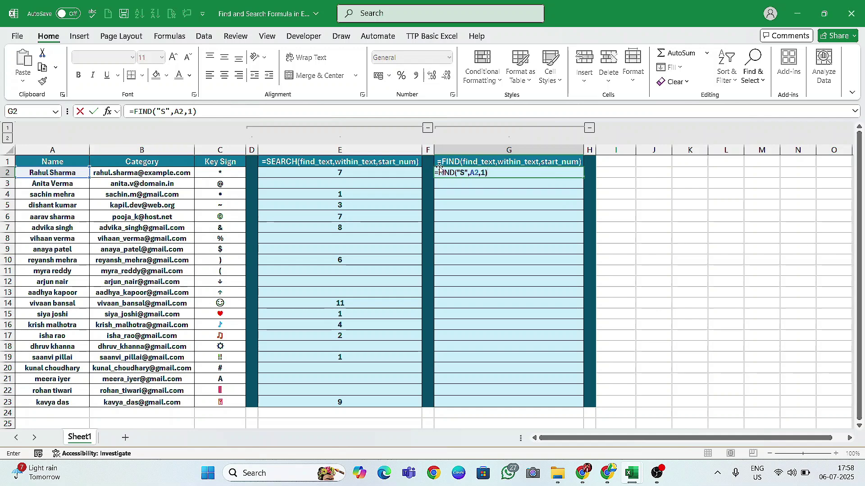
Wrap the FIND formula in G2 with IFERROR so it reads =IFERROR(FIND("S",A2,1),"").
left_click(508, 170)
left_click(501, 171)
left_click(439, 173)
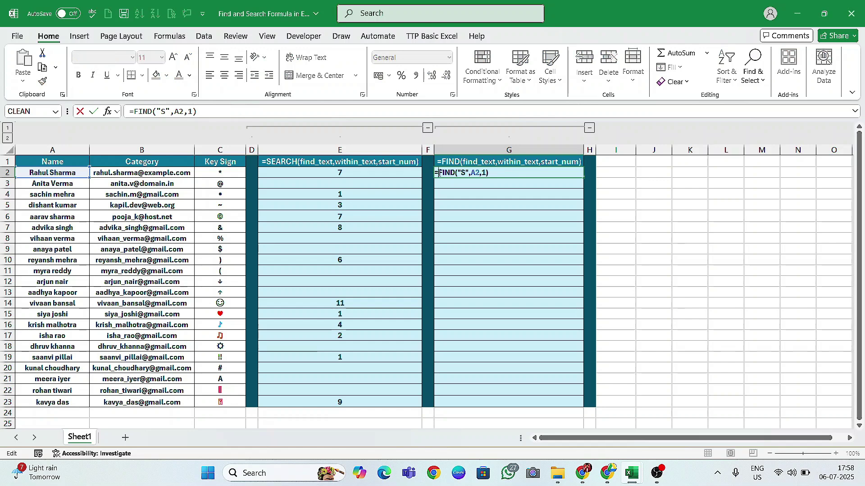
type("IFERROR(")
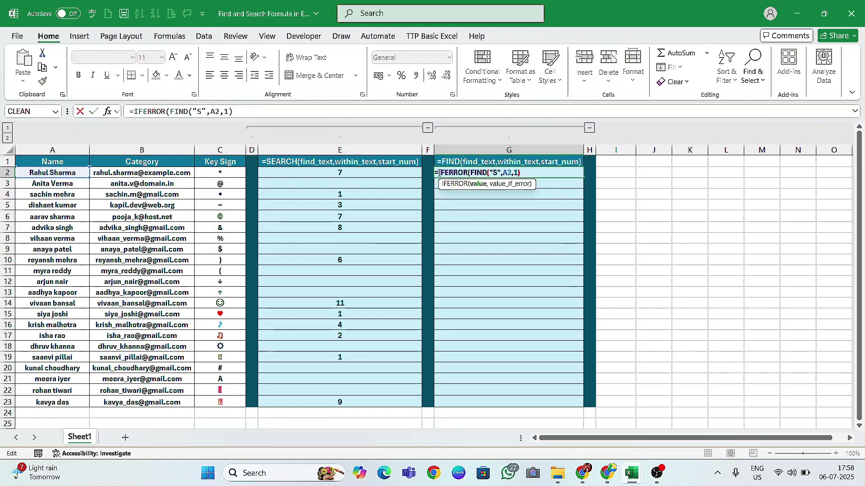
key("End")
type(",\"\")")
key("ctrl+Return")
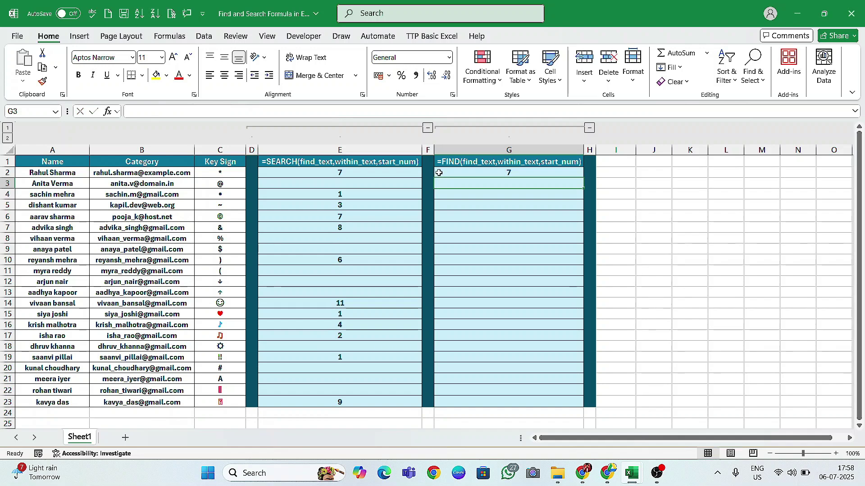
Fill the IFERROR formula from G2 down through G23 and check the formulas in several rows of the FIND column.
left_click_drag(583, 179, 583, 405)
left_click(509, 171)
double_click(509, 171)
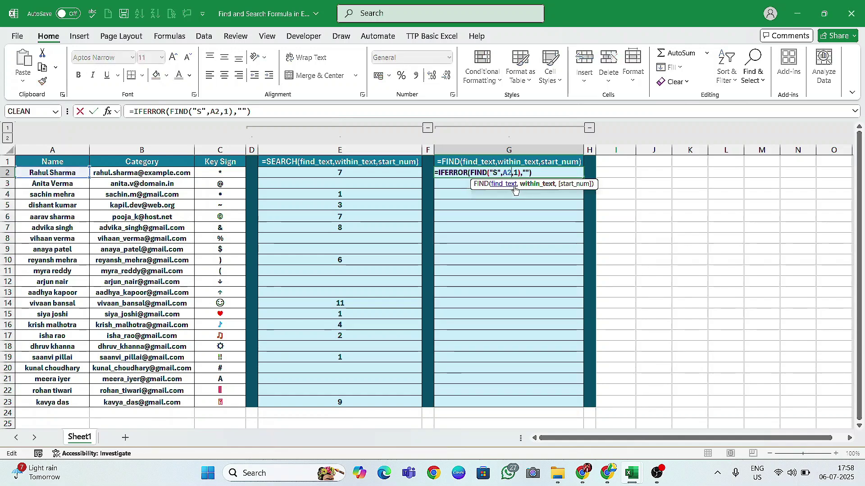
key("Return")
key("ctrl+Down")
double_click(512, 184)
key("Escape")
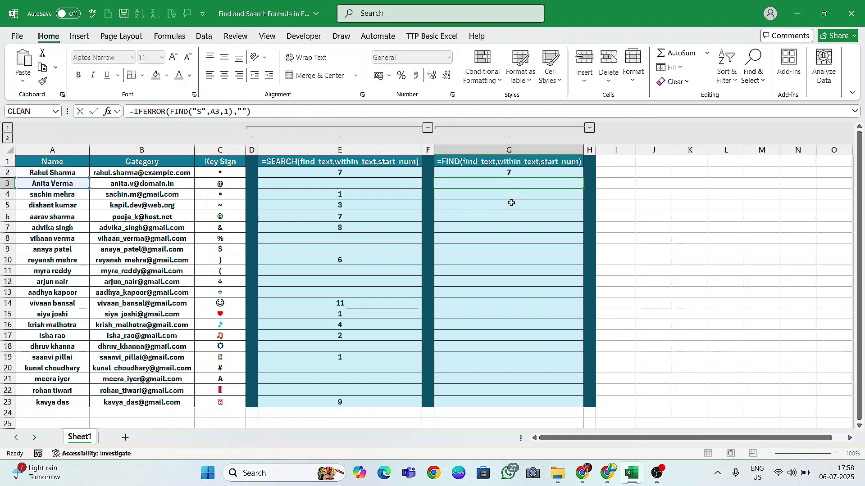
double_click(508, 192)
key("Escape")
double_click(509, 216)
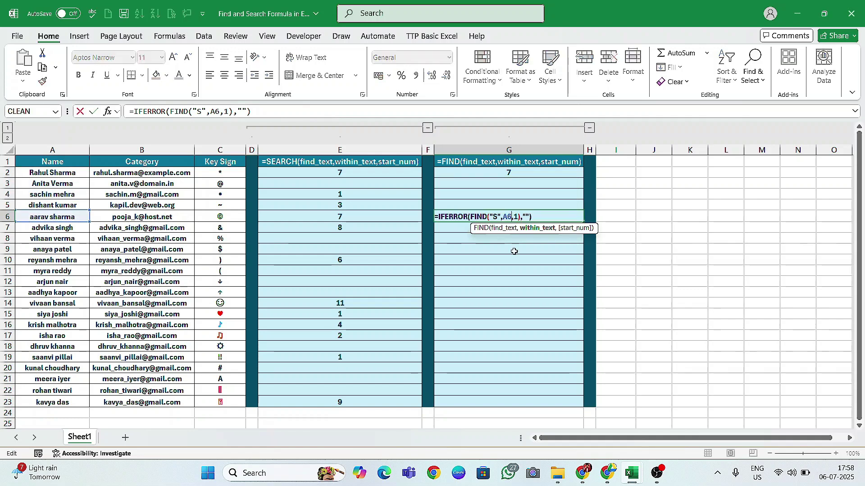
key("Escape")
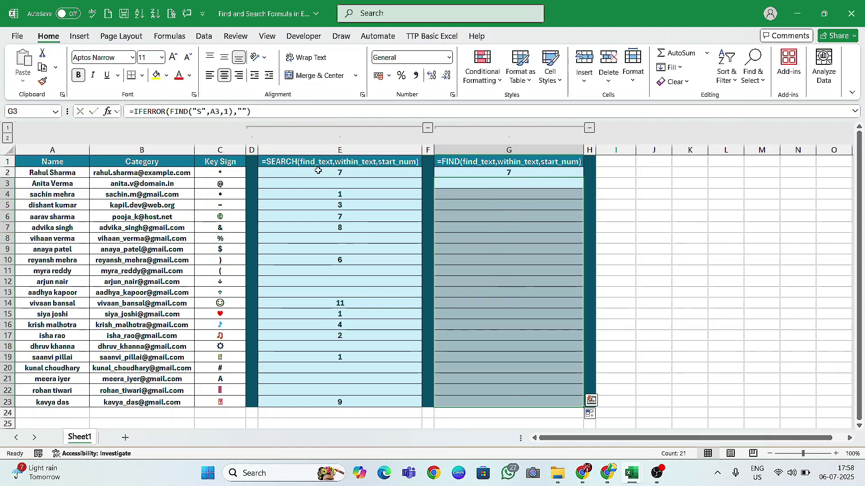
Compare the SEARCH formulas in E2 and E7 with the FIND formula in G7, examining the "S" argument.
left_click(329, 171)
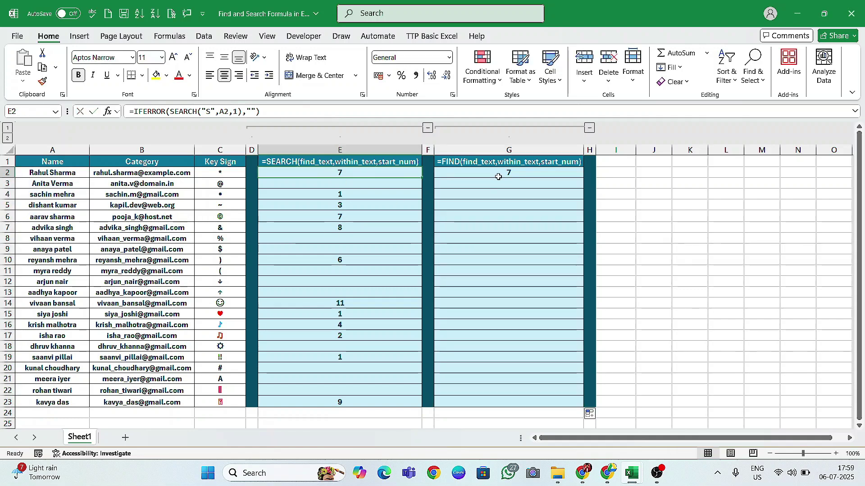
double_click(344, 176)
left_click(334, 171)
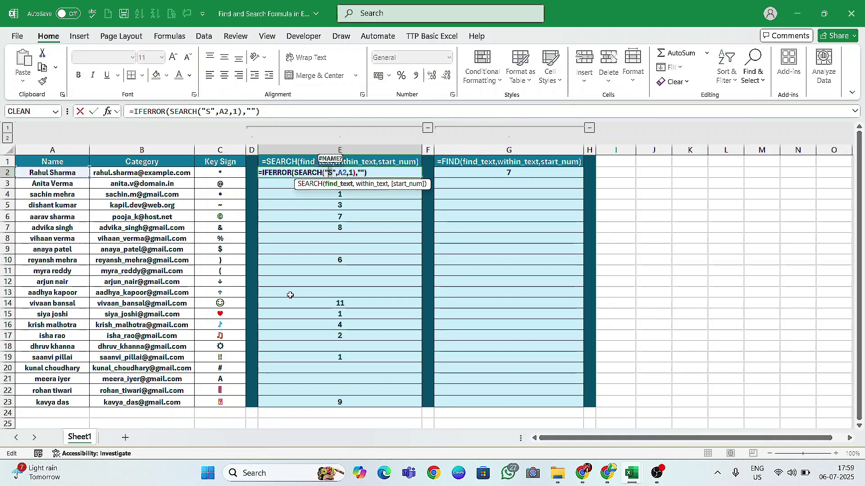
key("Escape")
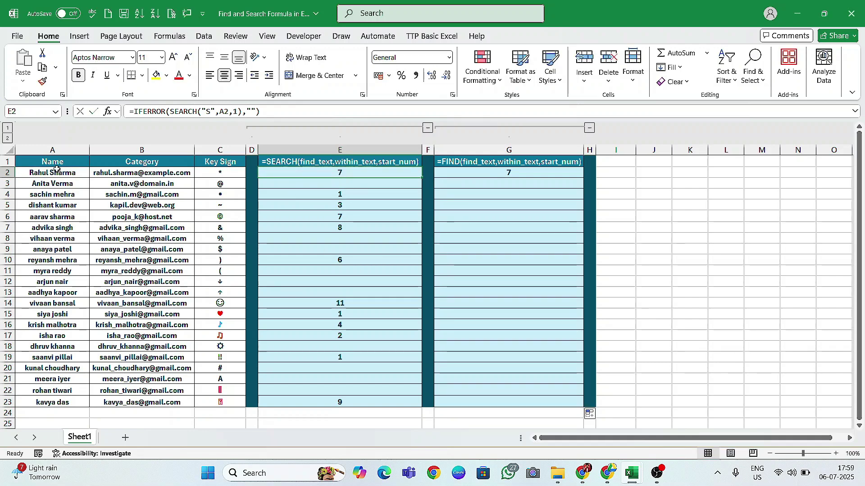
double_click(339, 228)
key("Escape")
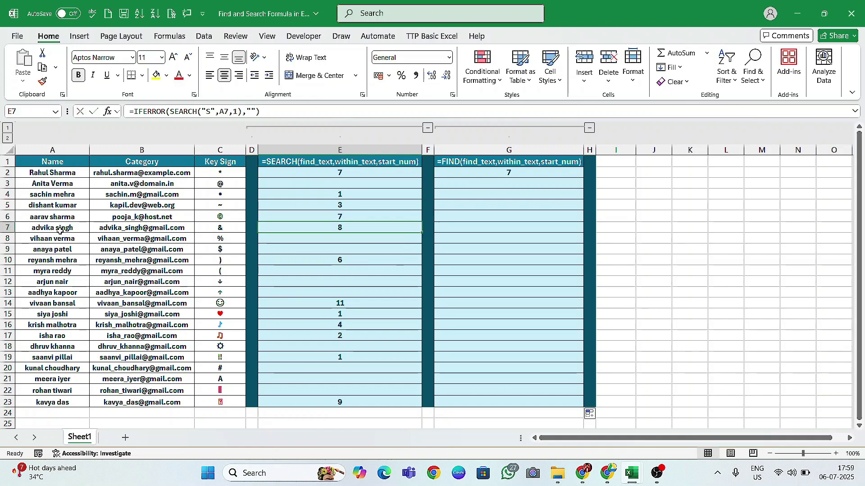
left_click(481, 227)
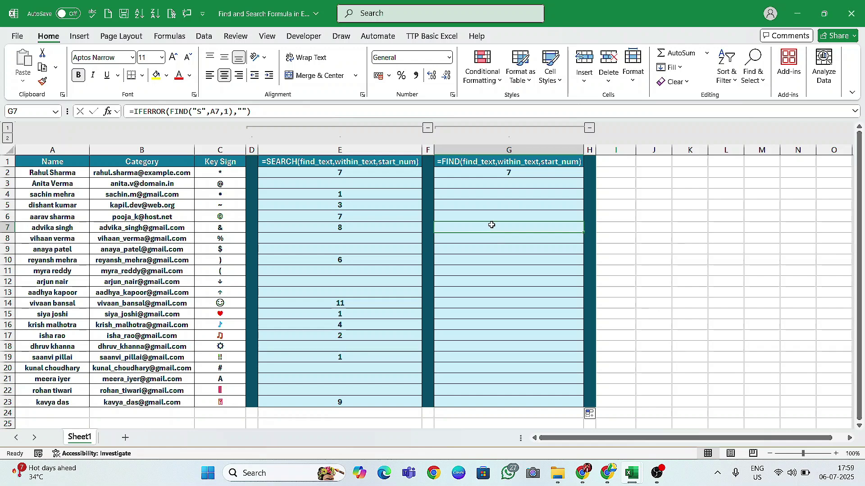
double_click(491, 224)
left_click_drag(500, 227, 490, 228)
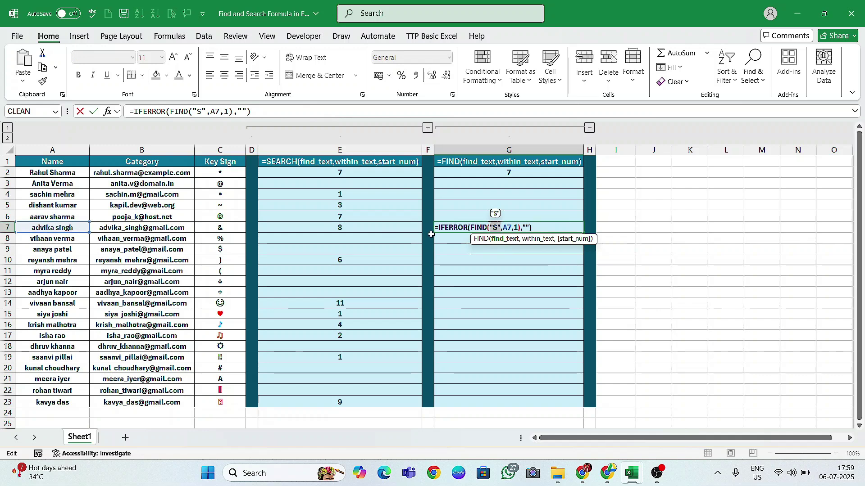
key("Escape")
Label the FIND column below the table by entering Case Sensitive in cell G25.
scroll(460, 254, "down", 1)
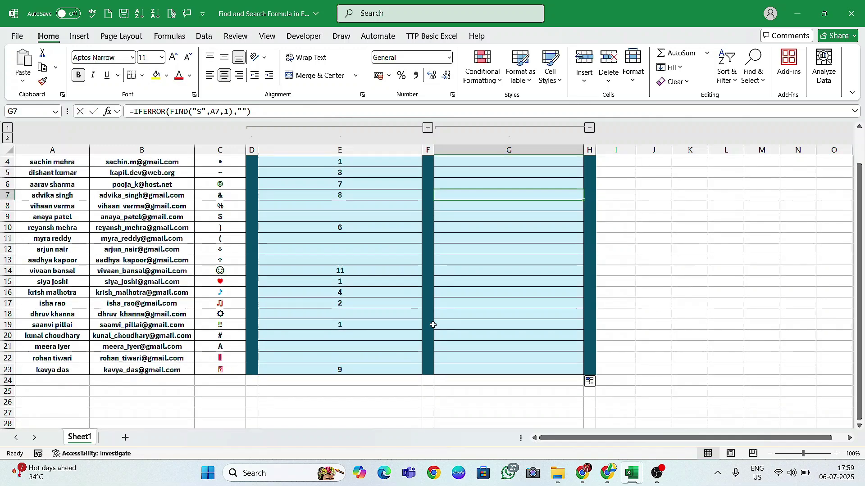
left_click(500, 391)
type("Cas")
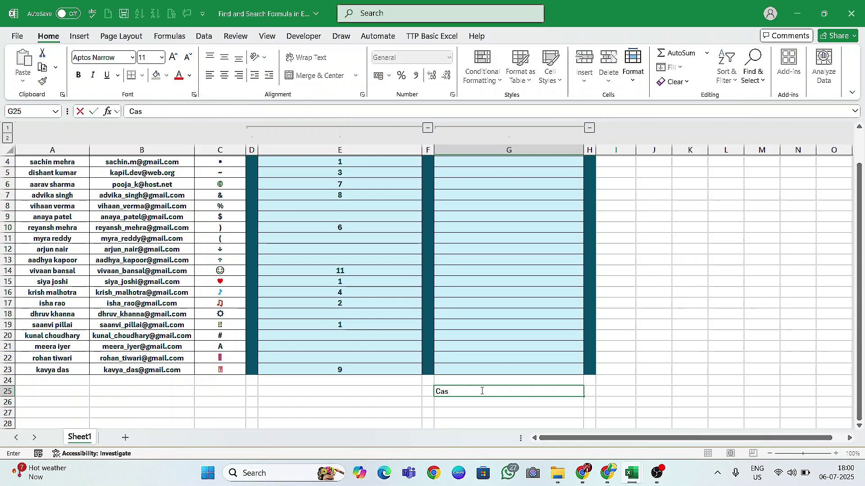
type("e Sensitive")
key("Return")
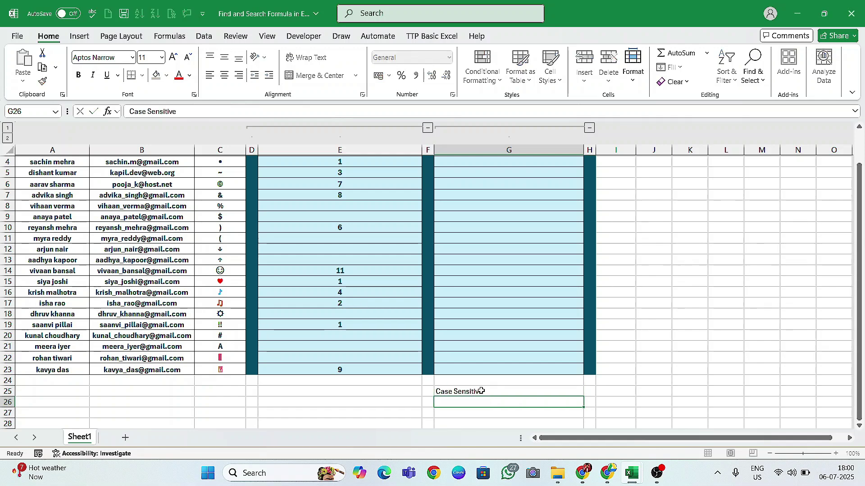
Label the SEARCH column below the table by entering Case Insensitive in cell E25.
left_click(481, 391)
key("Left")
key("Left")
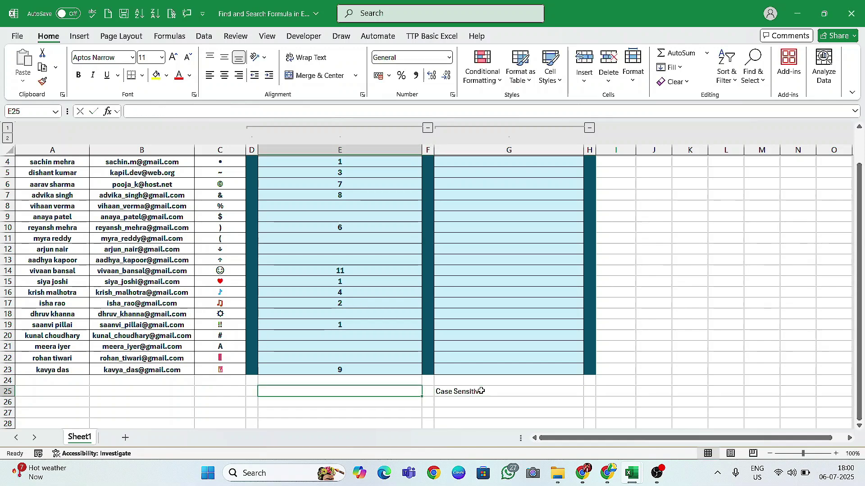
type("Case")
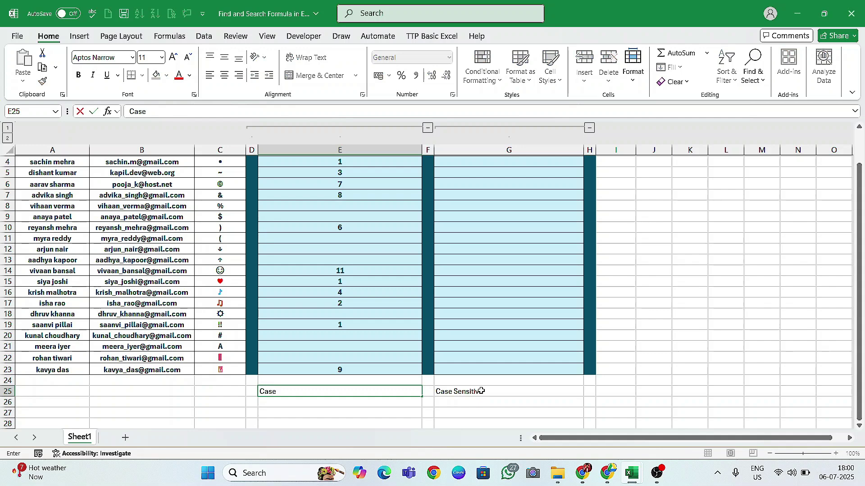
type(" Insensitive")
key("Return")
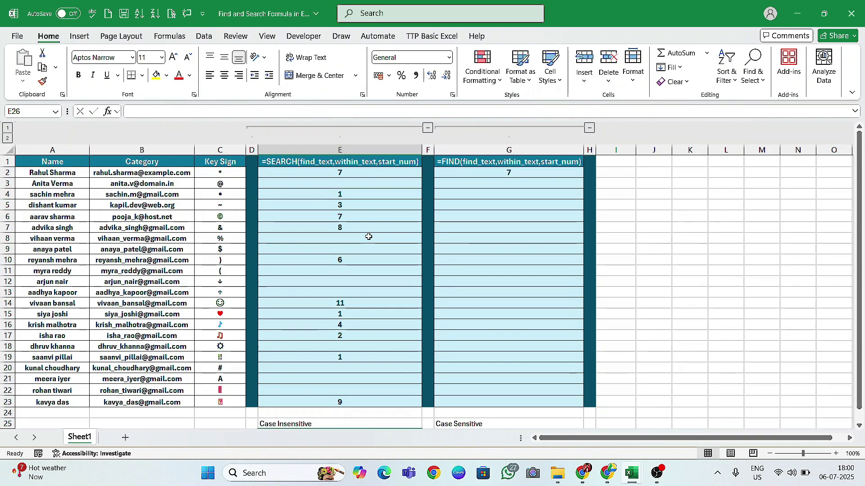
Change the search text in E2 to a lowercase a so the formula reads =IFERROR(SEARCH("a",A2,1),"").
key("Up")
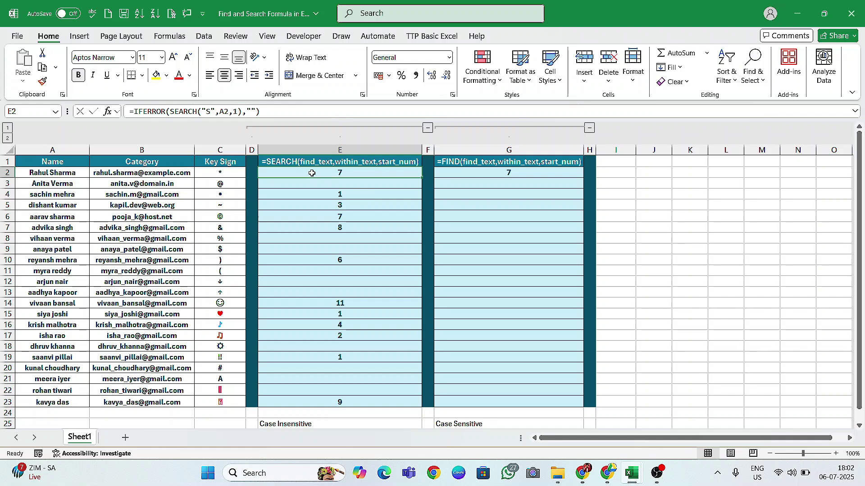
double_click(353, 173)
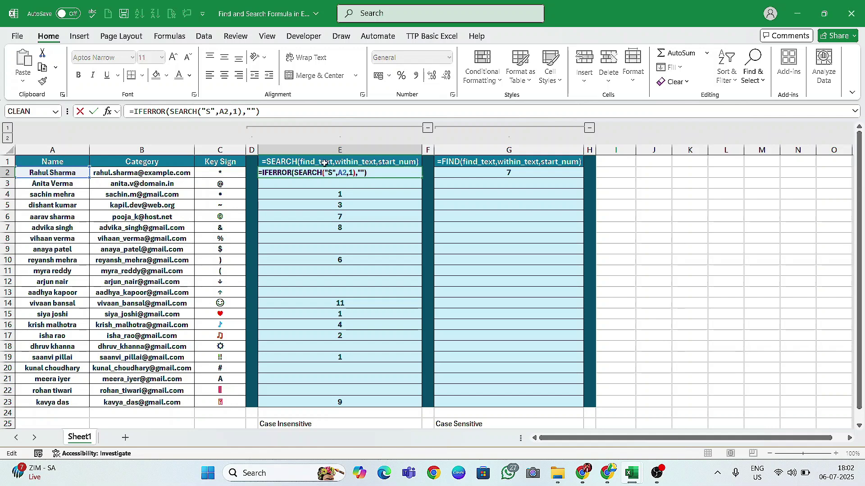
left_click(333, 174)
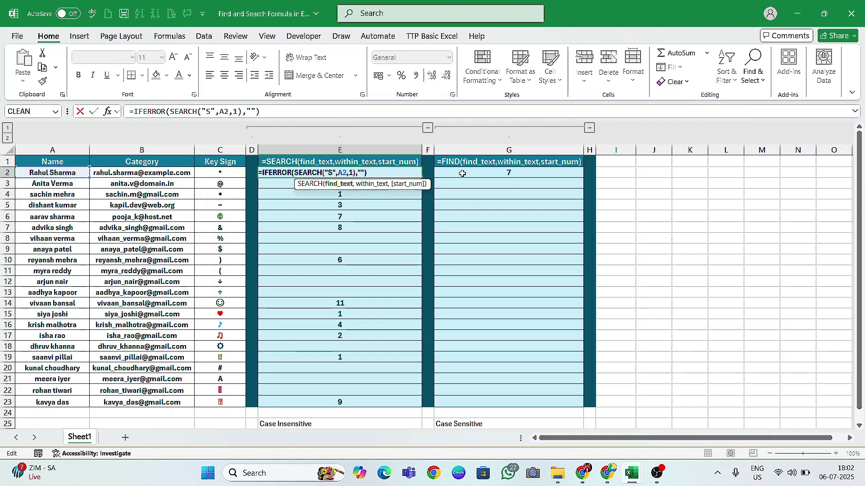
key("BackSpace")
type("a")
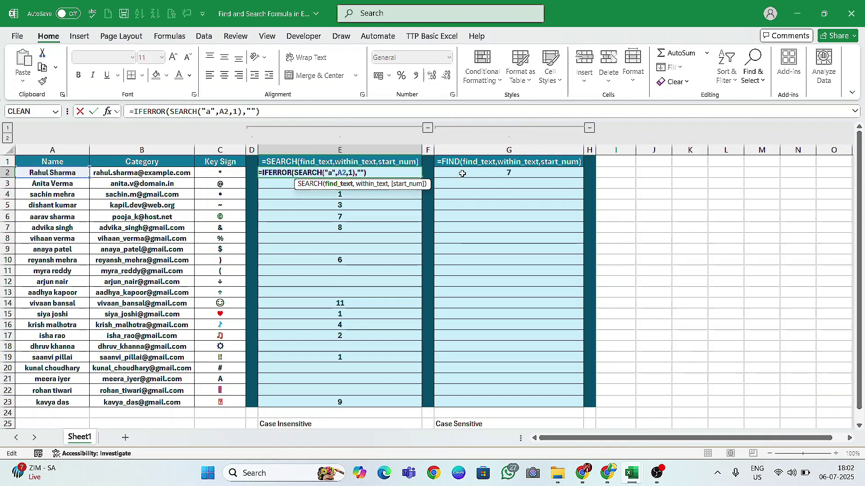
key("Return")
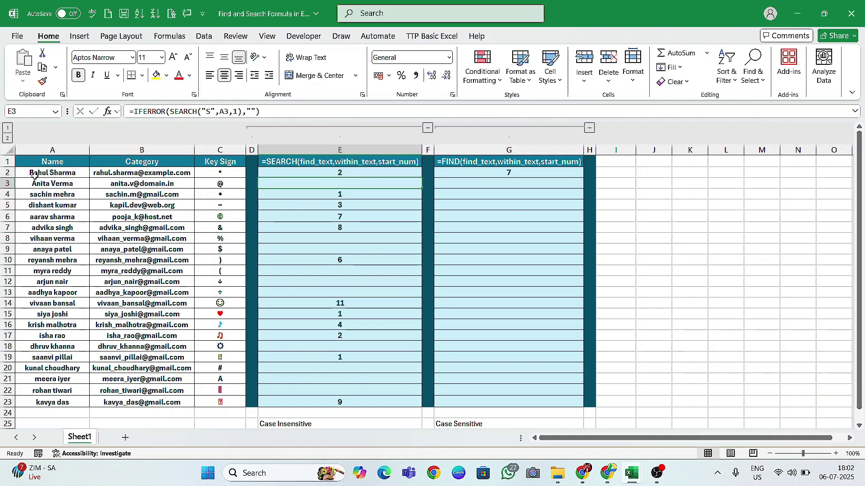
Fill the updated SEARCH formula from E2 down through E23 and check the formula in E19.
left_click(343, 171)
left_click_drag(424, 180, 416, 403)
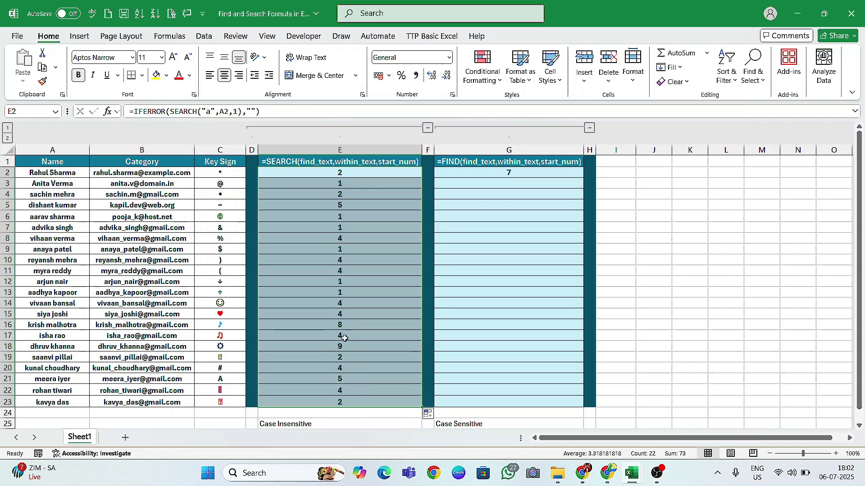
left_click(339, 358)
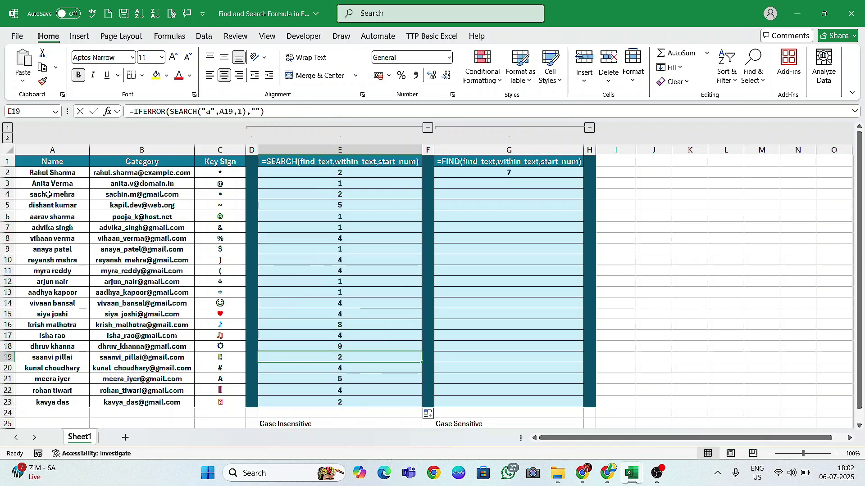
Add an asterisk wildcard before the search text in E2 so the formula reads =IFERROR(SEARCH("*"&"a",A2,1),"").
double_click(349, 172)
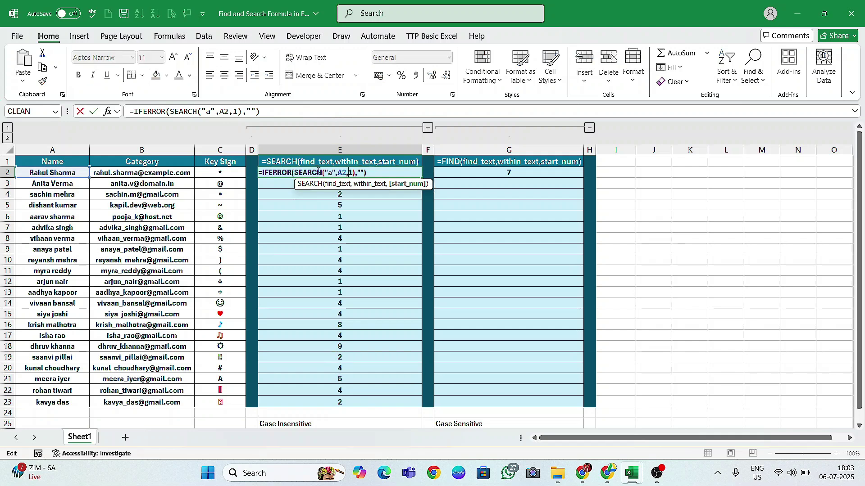
left_click(326, 172)
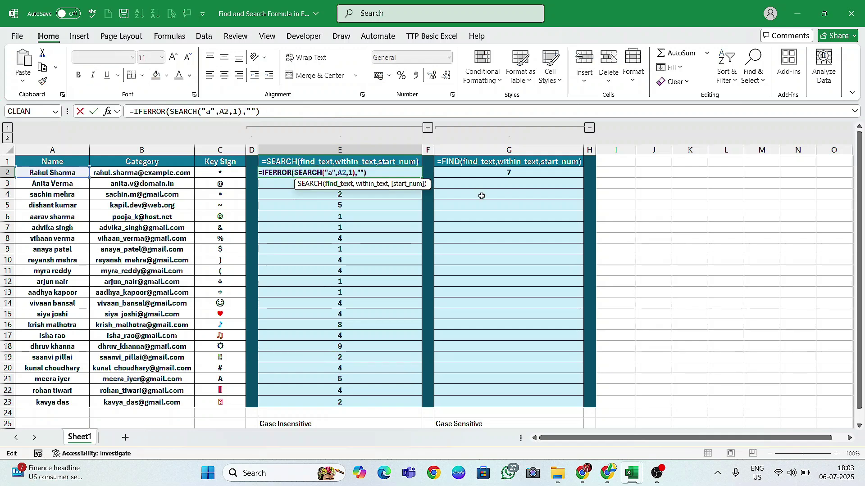
type("&")
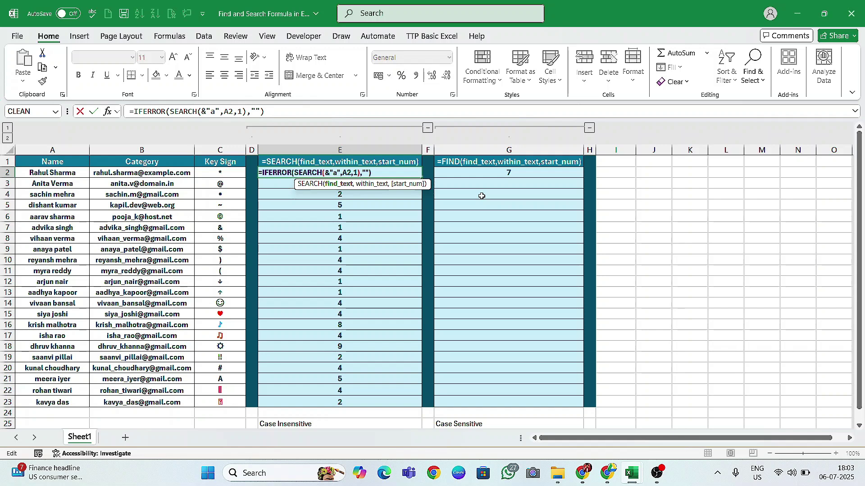
key("Left")
type("\"\"")
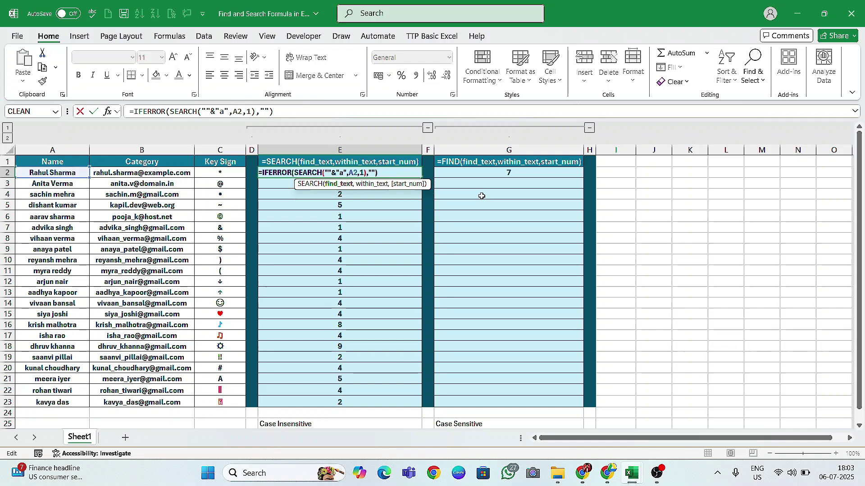
type("*")
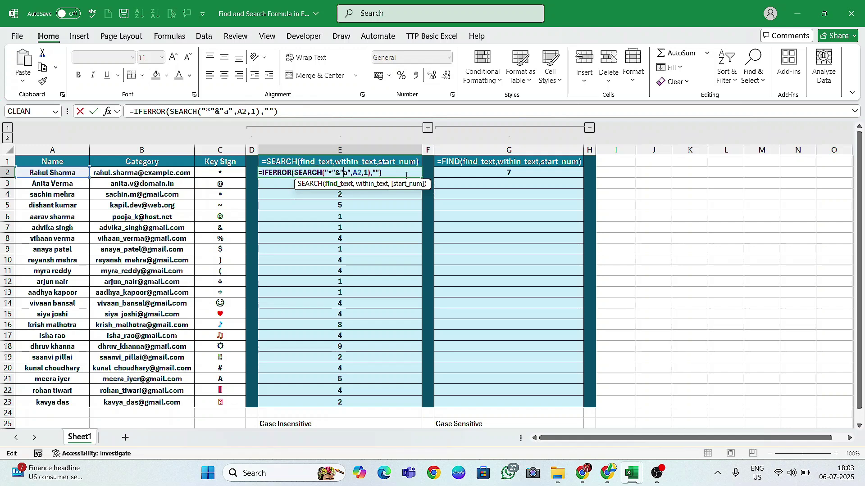
type("*")
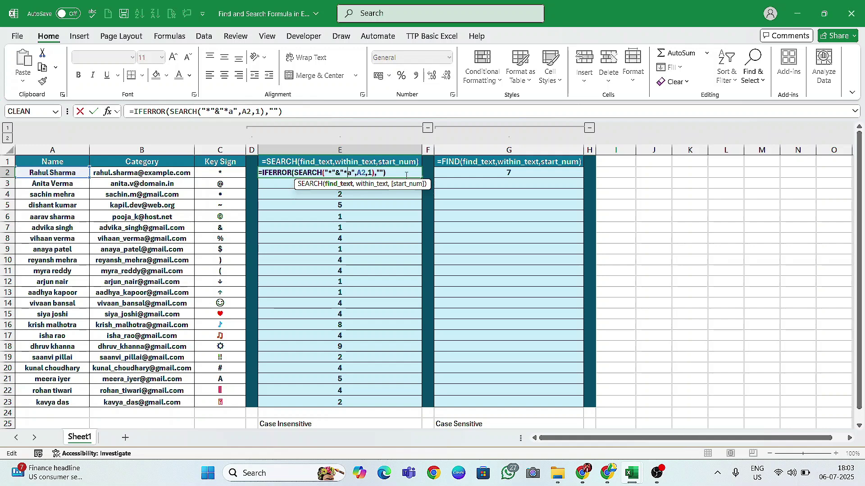
key("BackSpace")
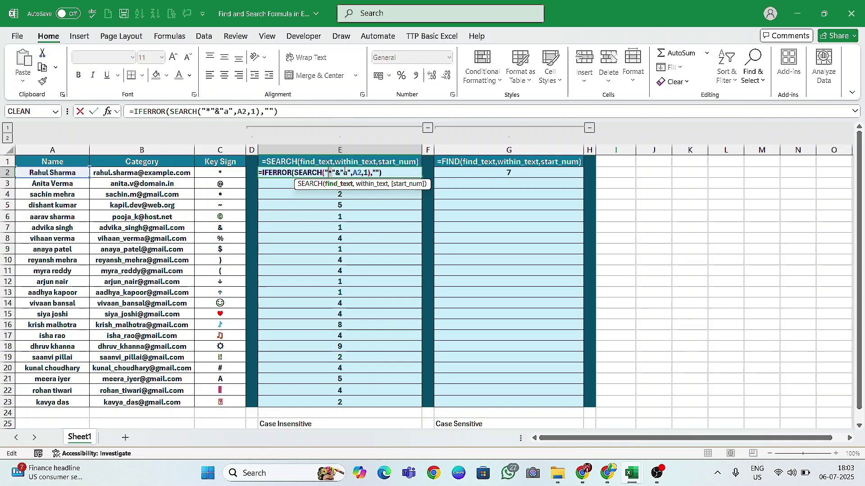
key("Return")
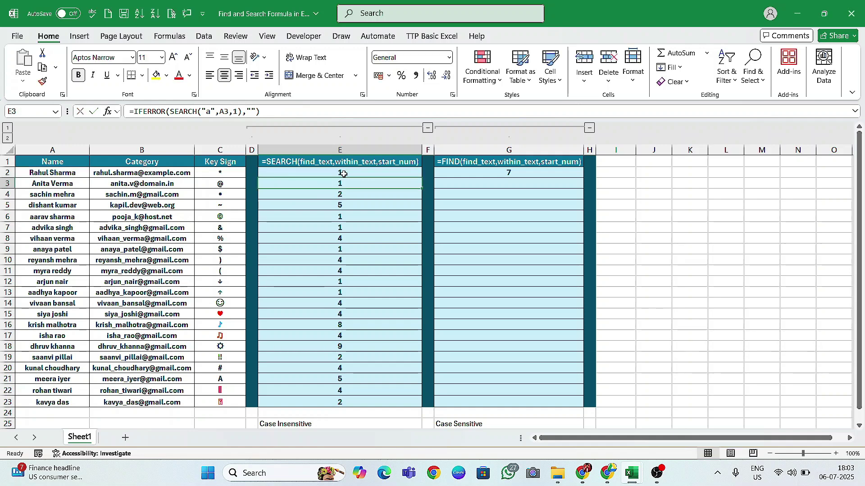
Fill the wildcard SEARCH formula from E2 down through E4 and check the formula in E4.
left_click(342, 173)
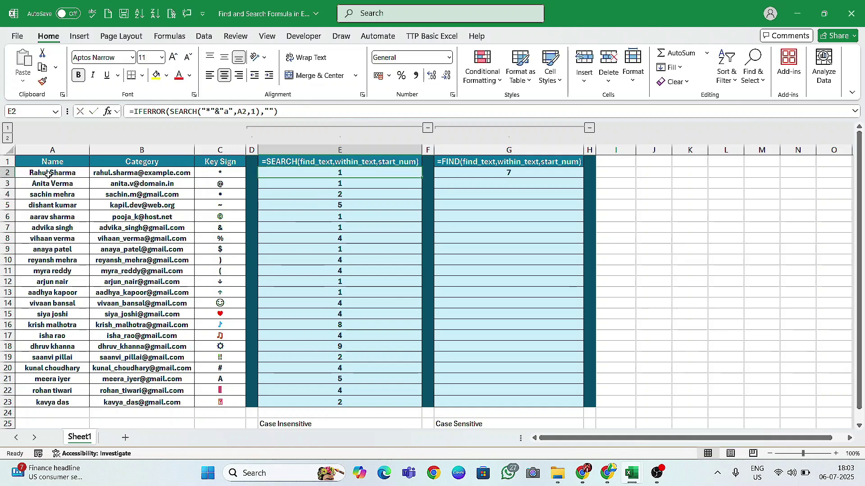
left_click_drag(422, 179, 344, 201)
left_click(344, 194)
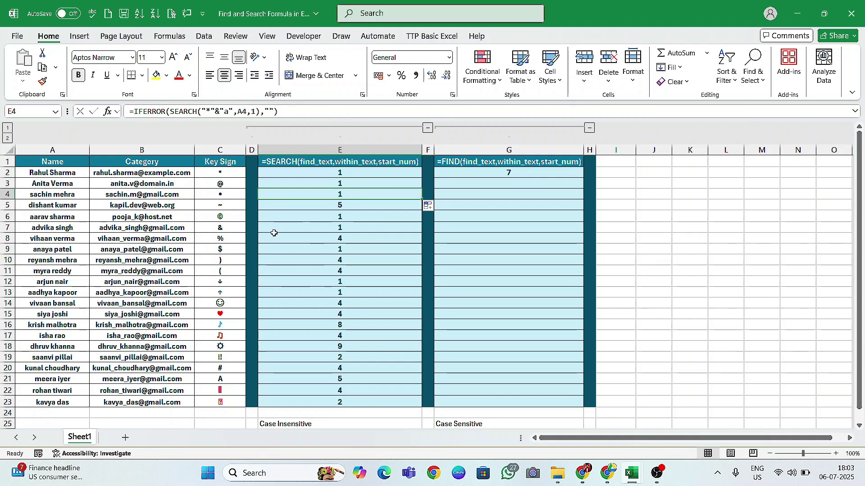
key("F2")
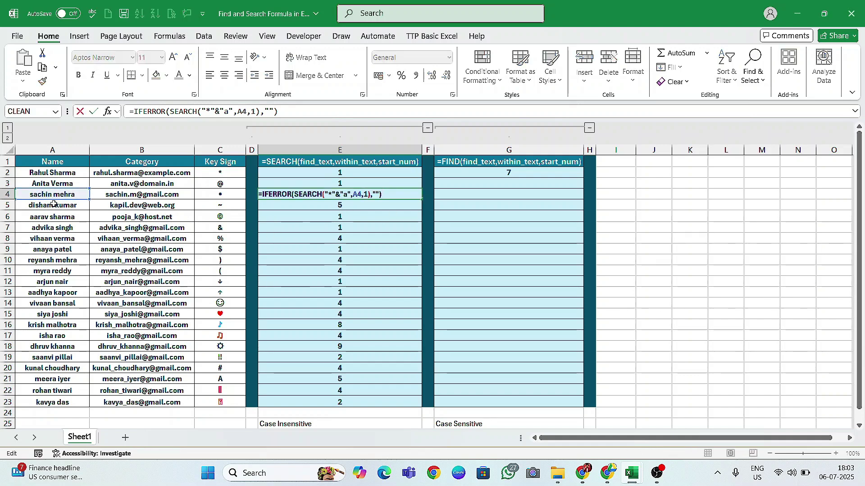
key("Escape")
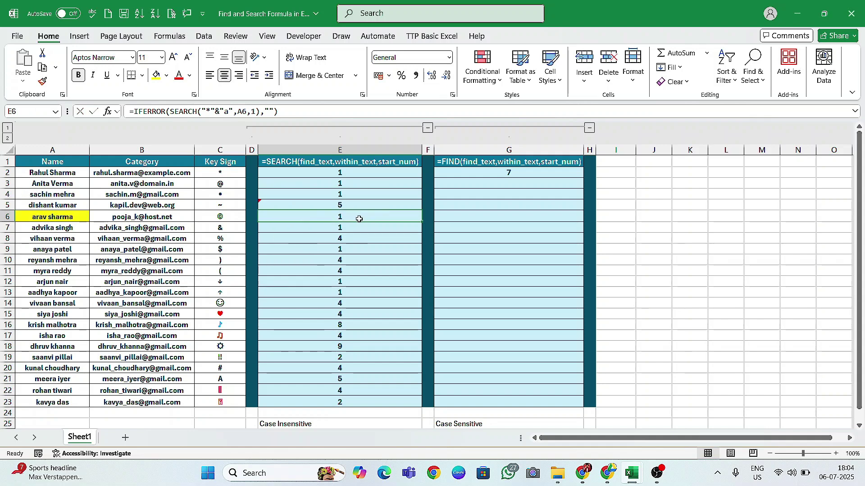
Copy the formula text from E6 into G6 and replace SEARCH with FIND, giving =IFERROR(FIND("*"&"a",A6,1),"").
double_click(369, 218)
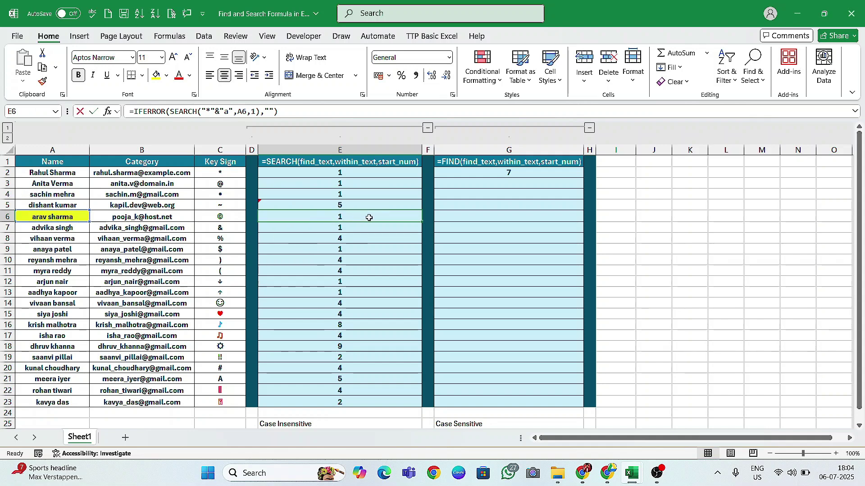
left_click_drag(382, 217, 263, 216)
key("ctrl+c")
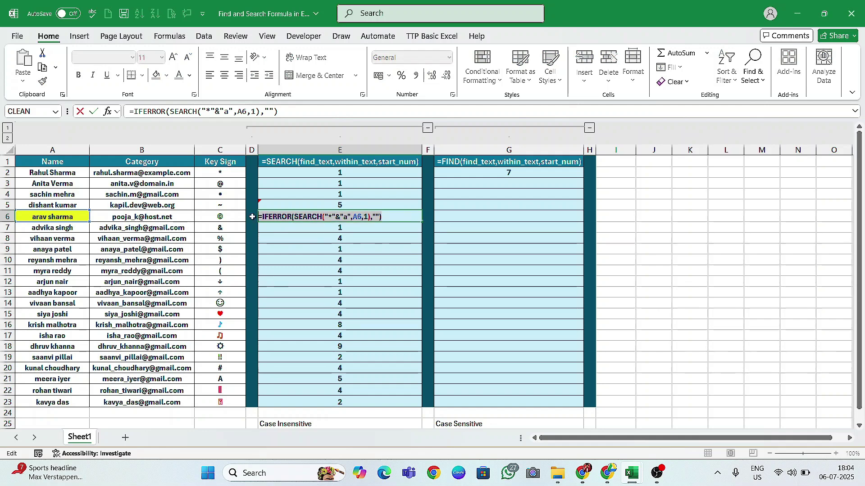
double_click(481, 218)
left_click_drag(533, 218, 412, 220)
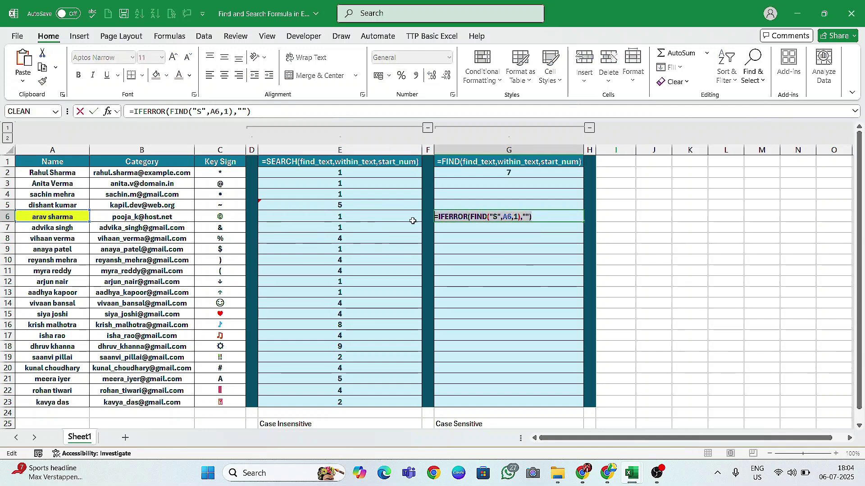
key("ctrl+v")
double_click(494, 218)
type("Find")
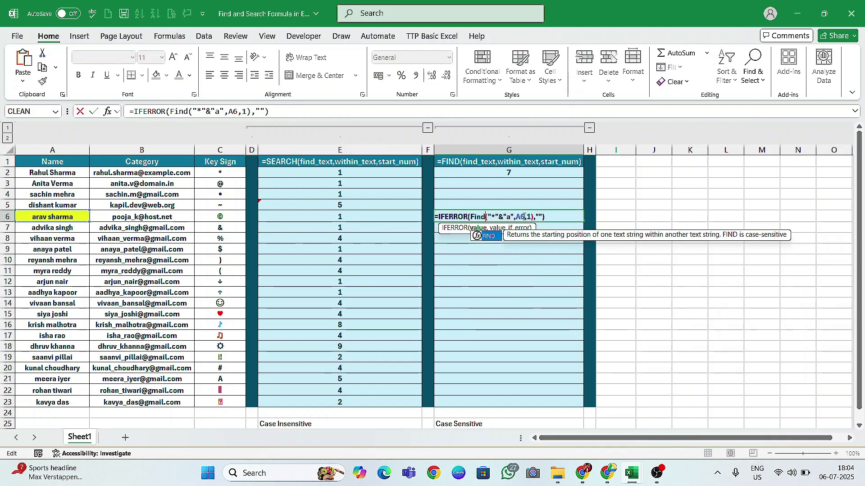
key("Tab")
key("Return")
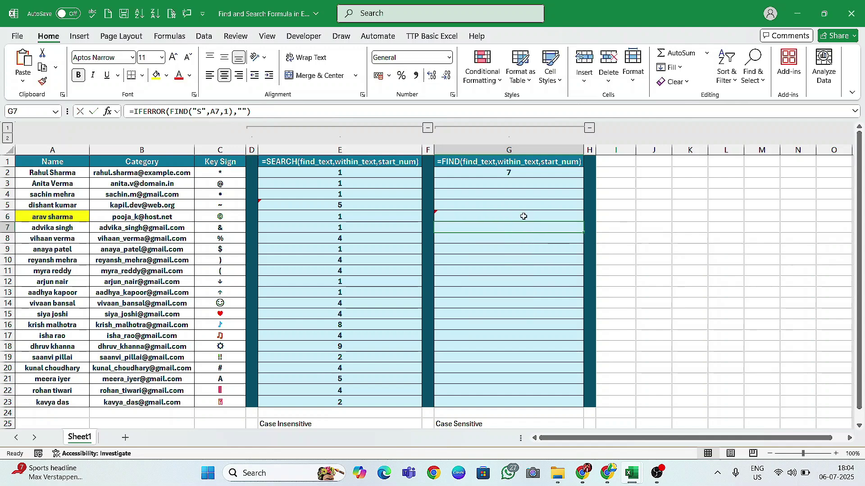
Move the wildcard behind the search letter in G6 so the formula reads =IFERROR(FIND("a"&"*",A6,1),"").
left_click(522, 216)
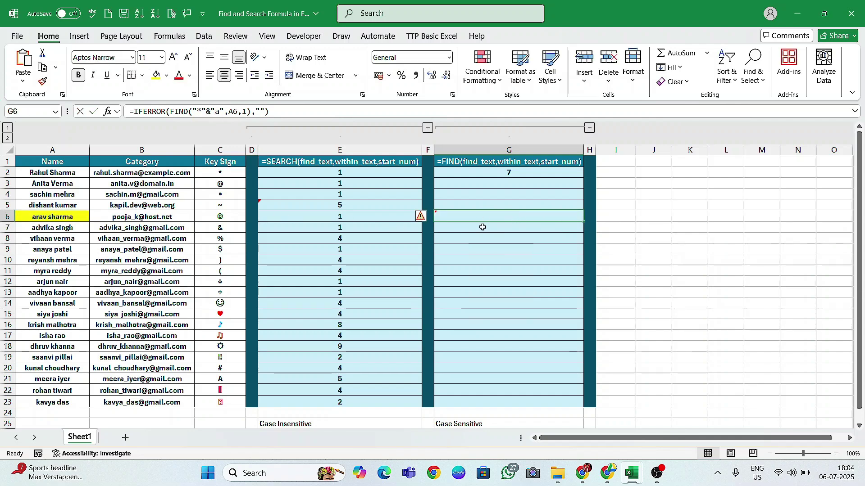
key("F2")
double_click(510, 217)
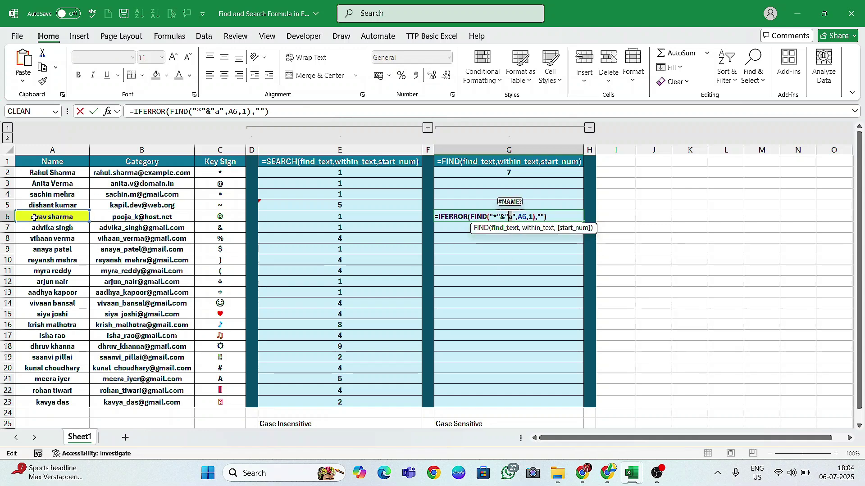
double_click(495, 217)
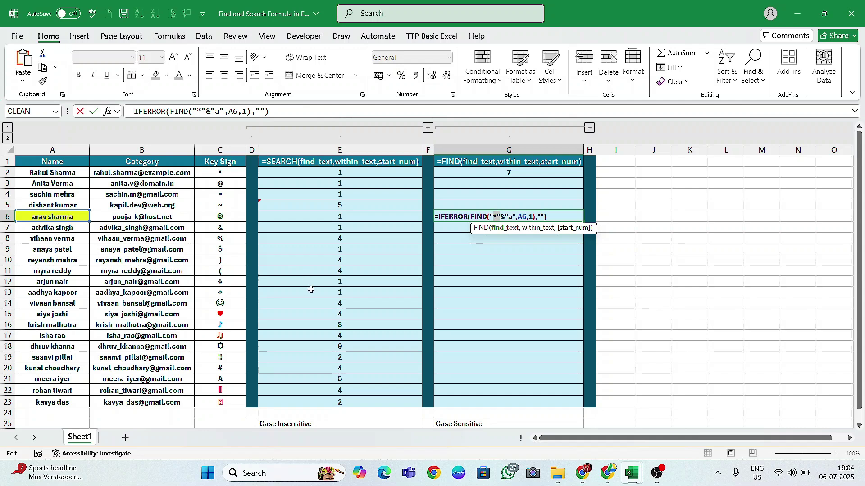
key("End")
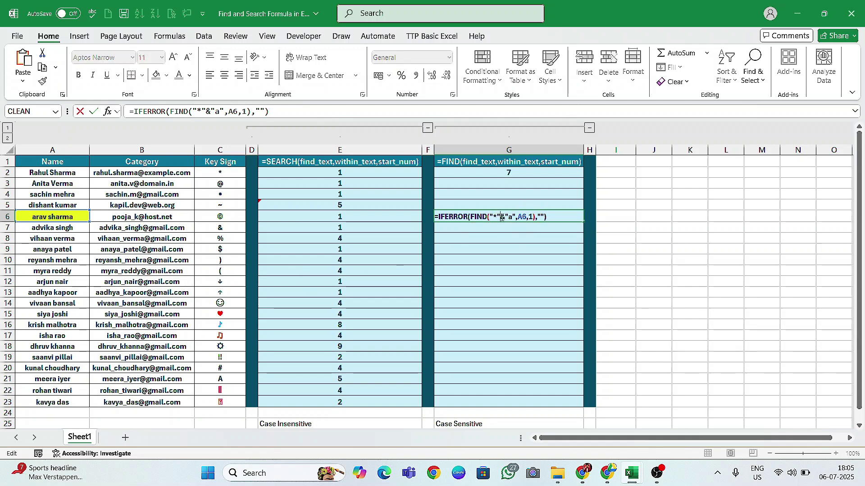
key("BackSpace")
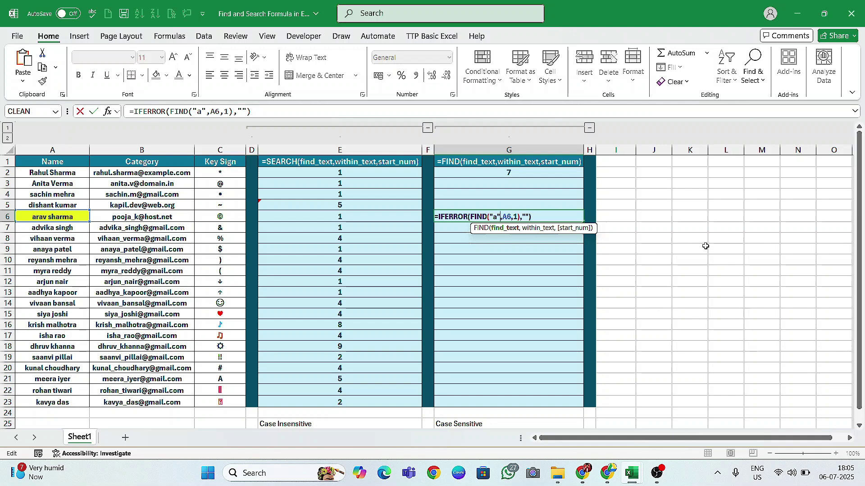
type("&\"*\"&")
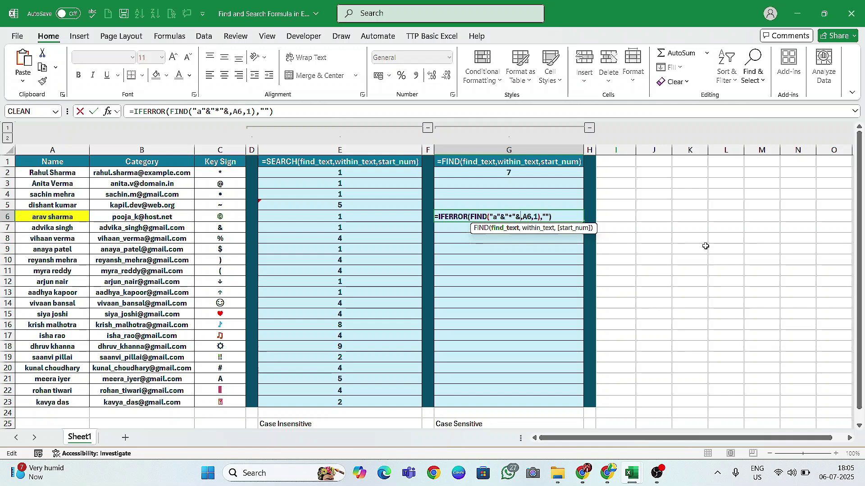
key("BackSpace")
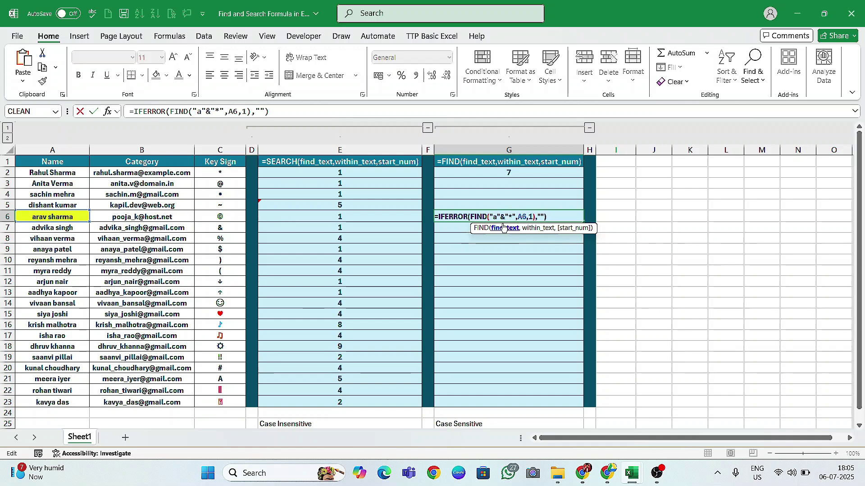
key("Return")
Fill the wildcard FIND formula from G6 down through G23.
left_click(531, 218)
left_click_drag(583, 222, 571, 409)
key("ctrl+c")
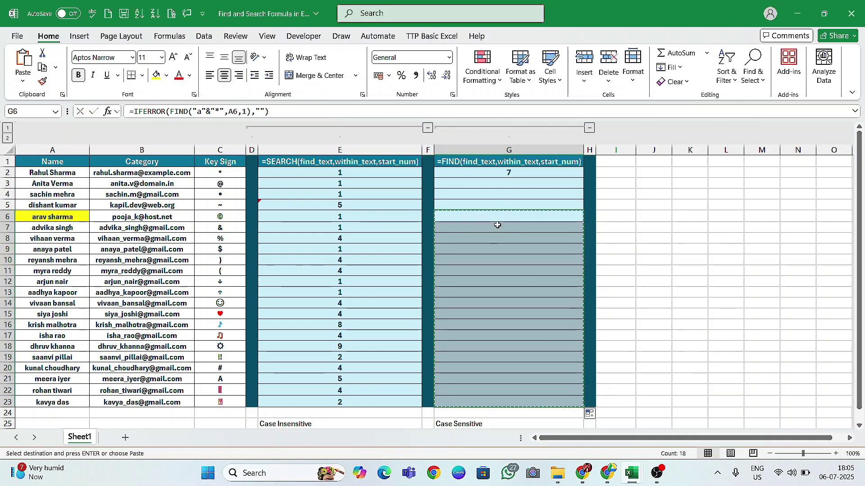
Copy the FIND formula from G6 to G2 and fill it down through G7.
left_click(506, 215)
key("ctrl+c")
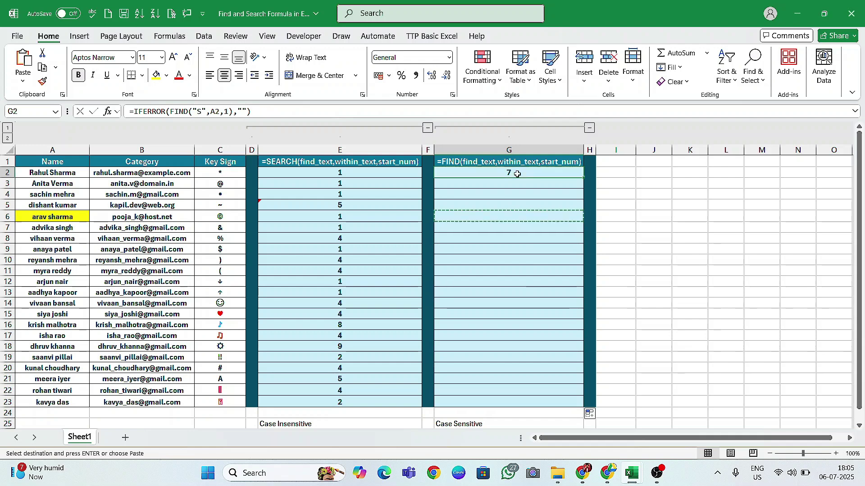
left_click(516, 172)
key("ctrl+v")
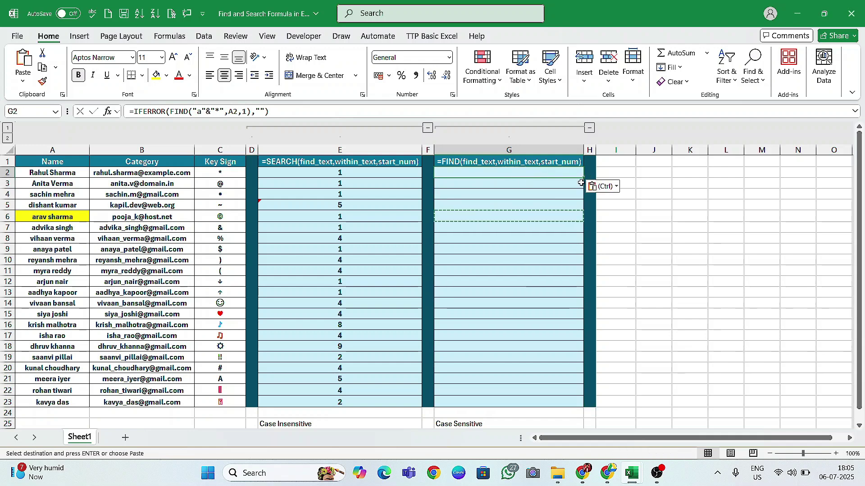
left_click_drag(584, 177, 581, 232)
left_click(523, 226)
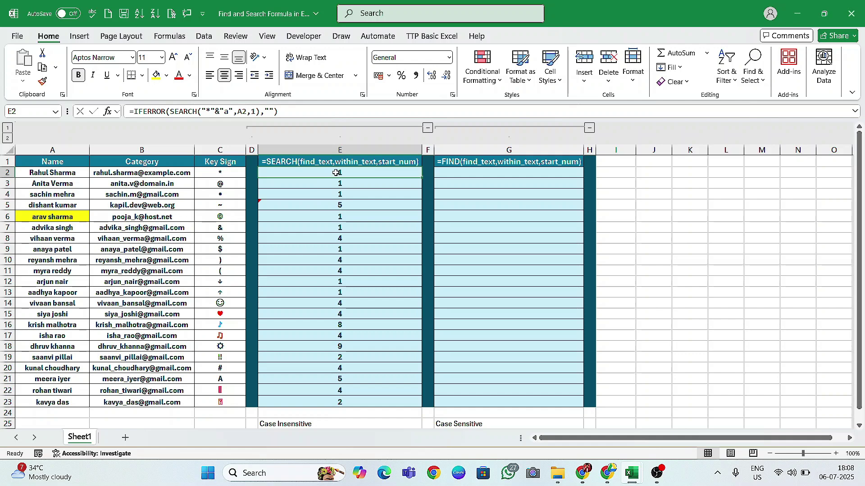
Replace the asterisk wildcard in E2 with a question mark so the formula reads =IFERROR(SEARCH("?a",A2,1),"").
double_click(336, 173)
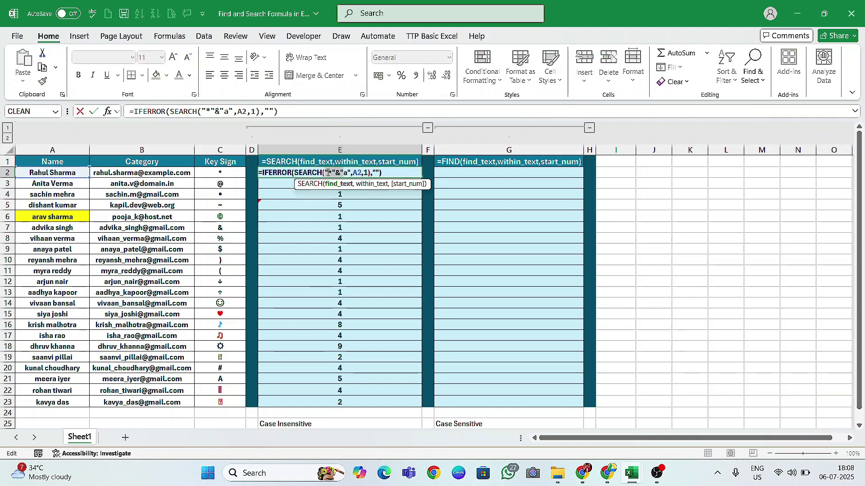
type("?")
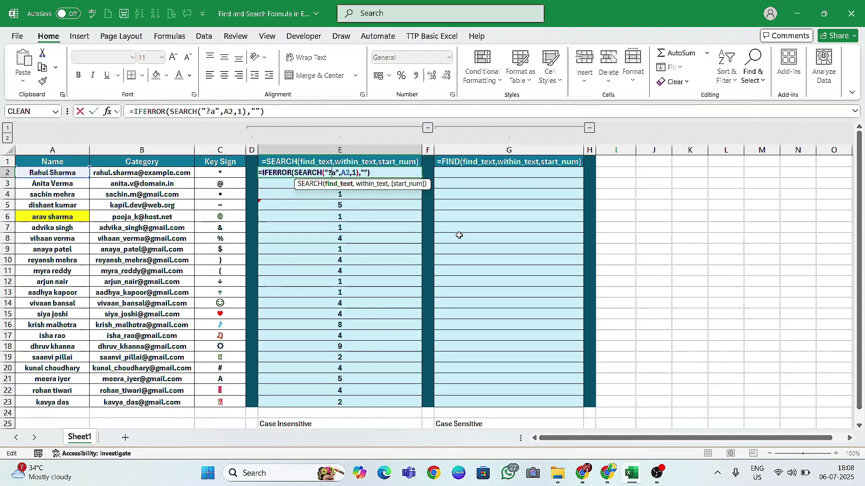
key("Return")
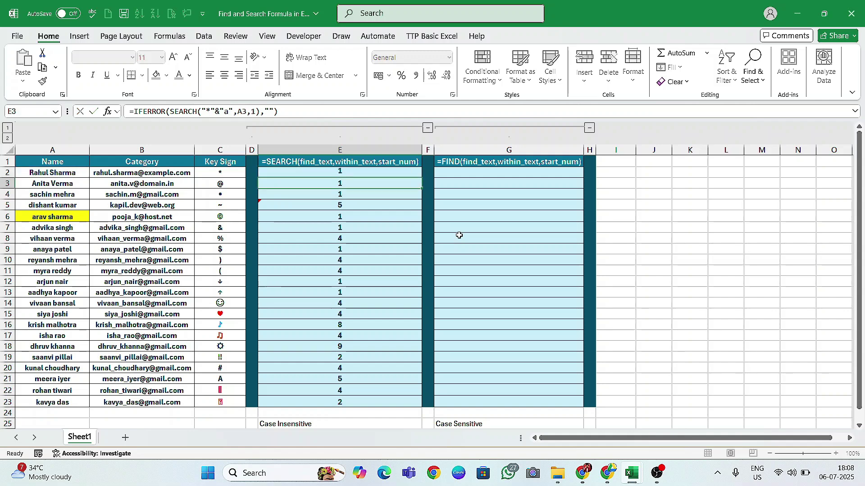
Fill the question-mark SEARCH formula from E2 down through E23 and check the formula in E7.
left_click(359, 173)
left_click_drag(422, 178, 403, 407)
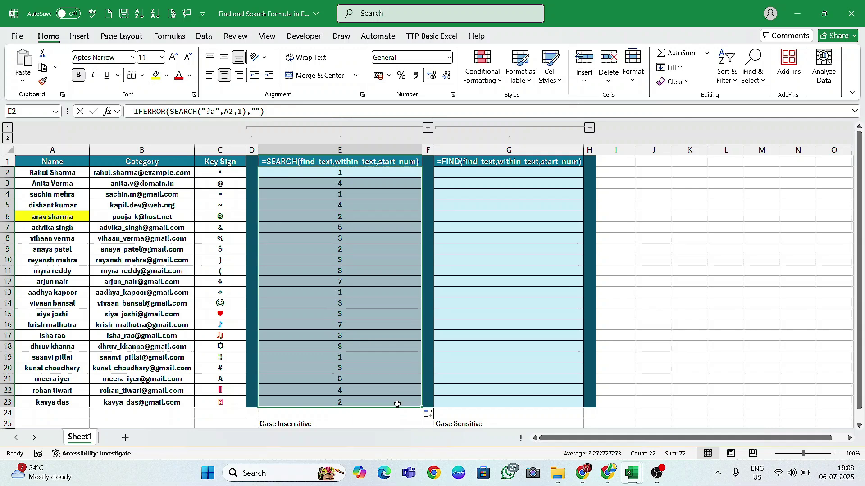
left_click(343, 228)
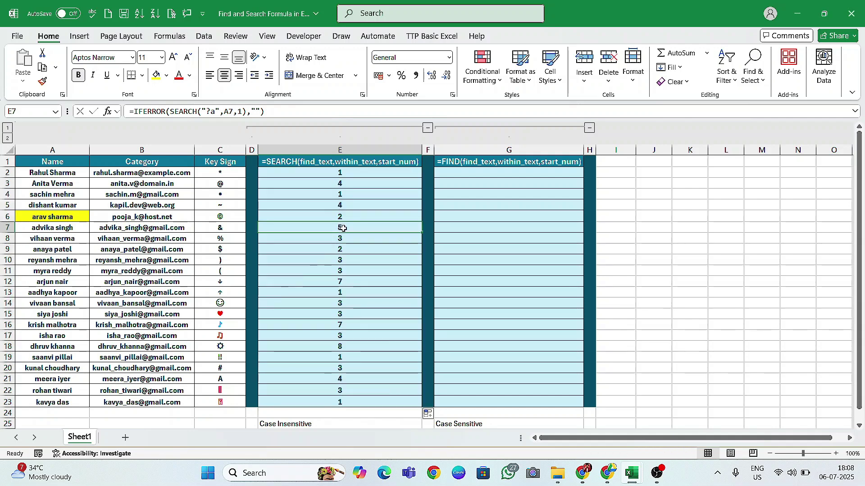
key("shift+space")
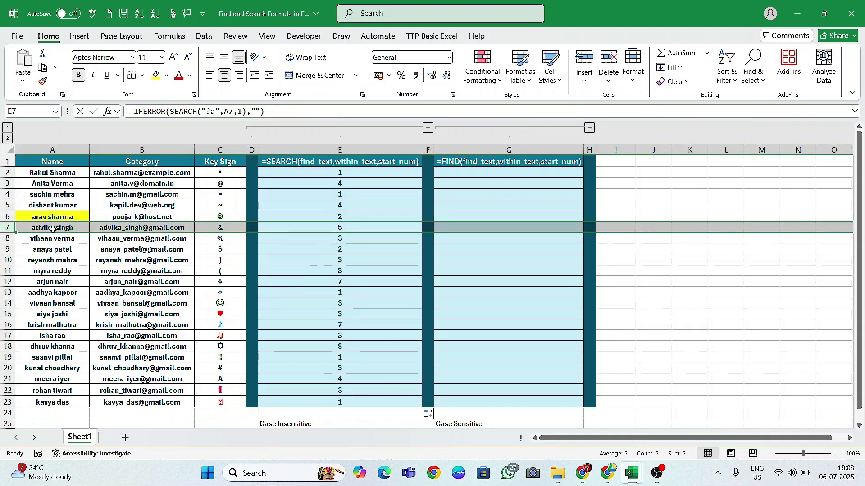
double_click(333, 228)
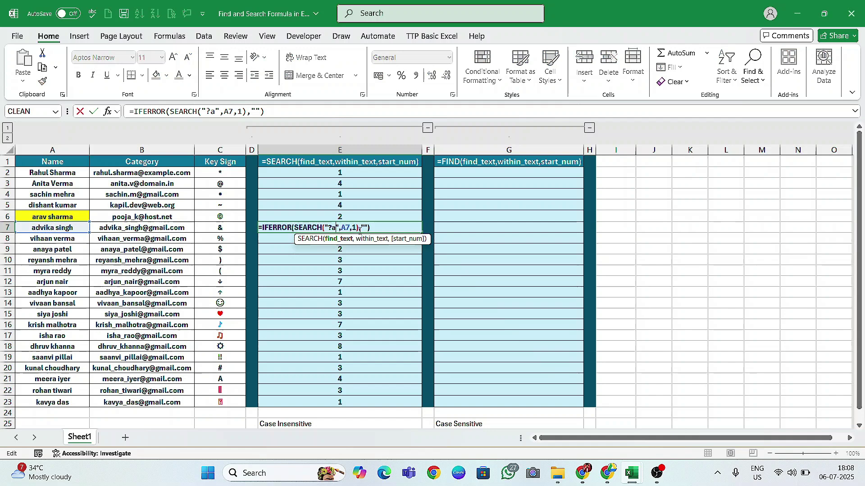
Examine the "?a" search text in the SEARCH formulas of E7, E6 and E3 against the names in column A.
left_click(328, 228)
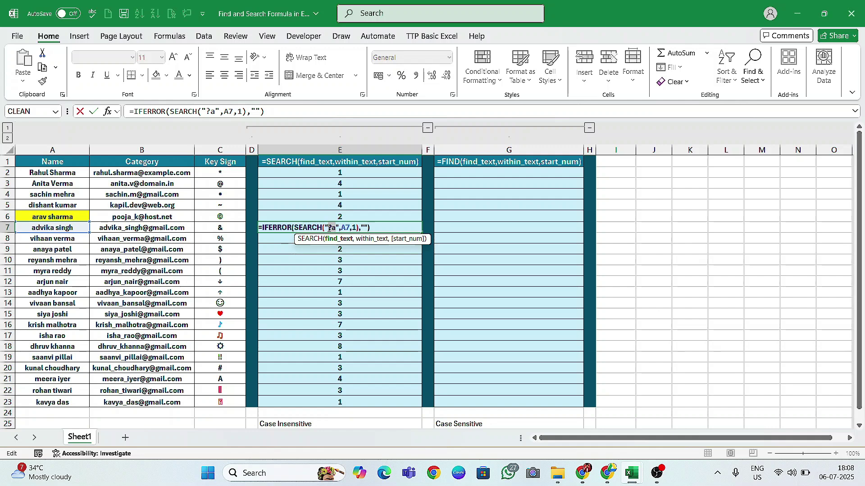
key("ctrl+Return")
double_click(341, 216)
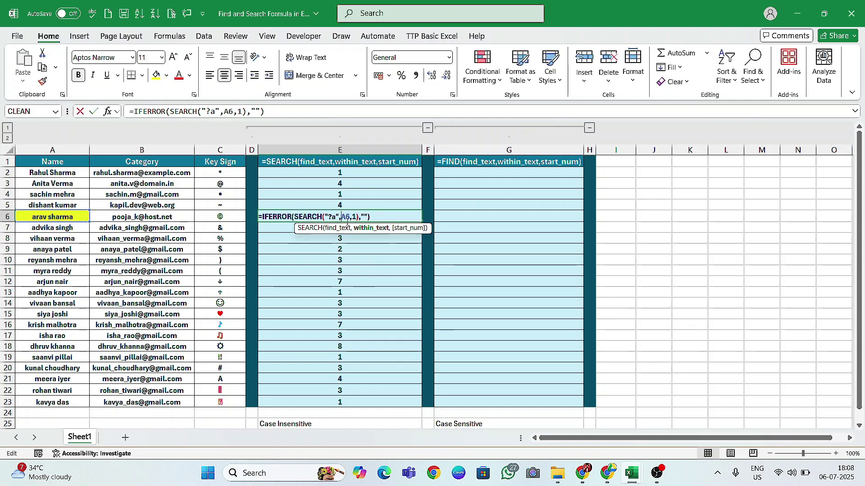
key("Escape")
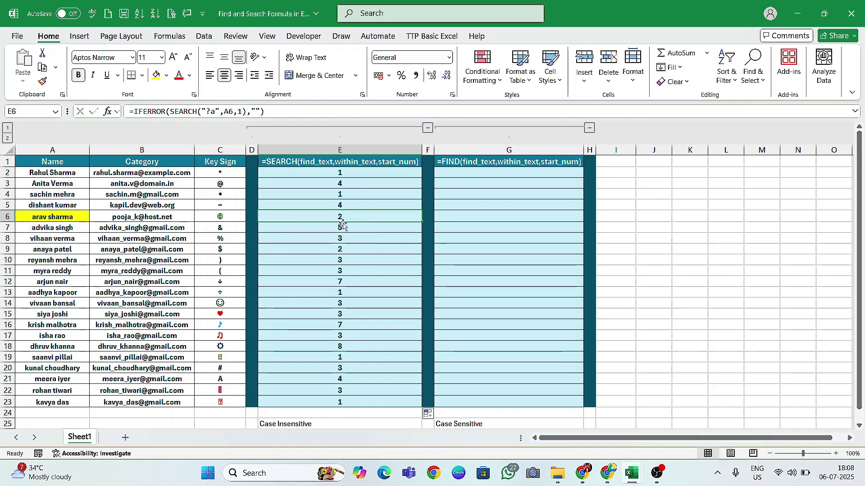
left_click(348, 181)
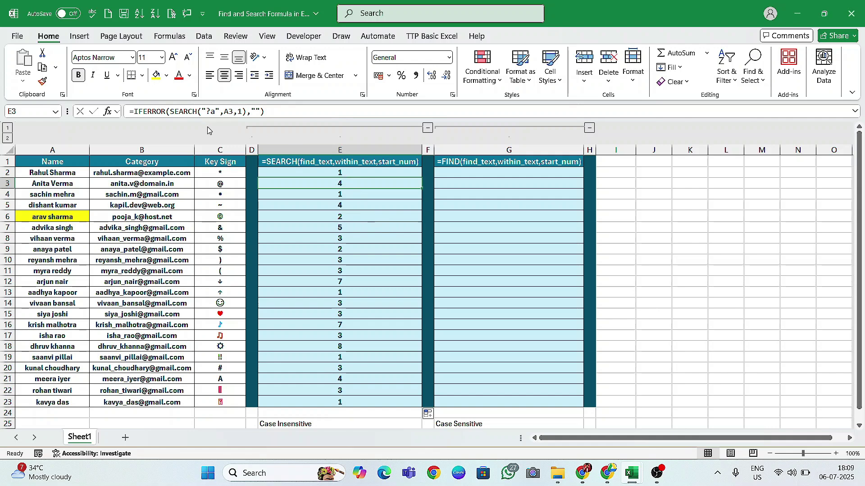
double_click(210, 111)
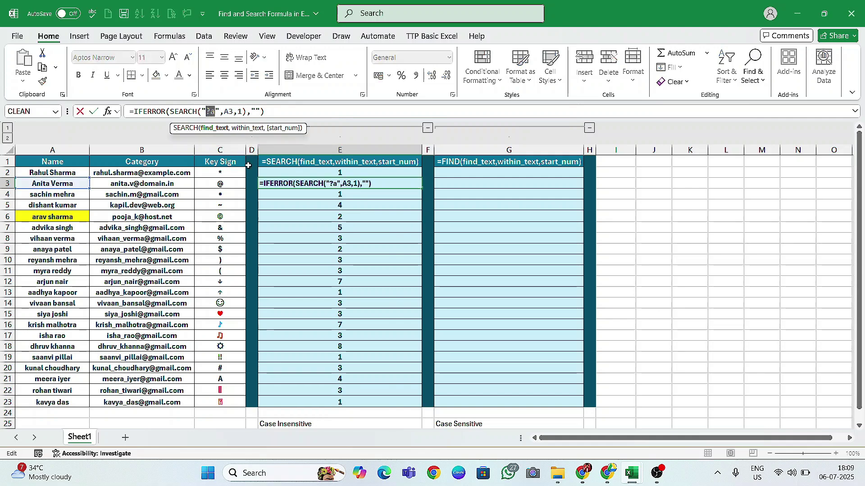
left_click(339, 182)
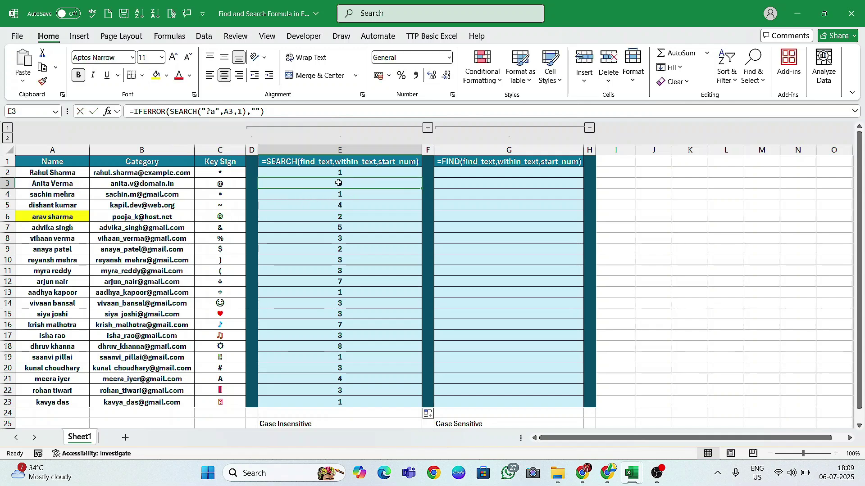
double_click(340, 181)
key("Escape")
Highlight the range A3:E3 with yellow fill.
left_click_drag(52, 184, 321, 187)
left_click(156, 75)
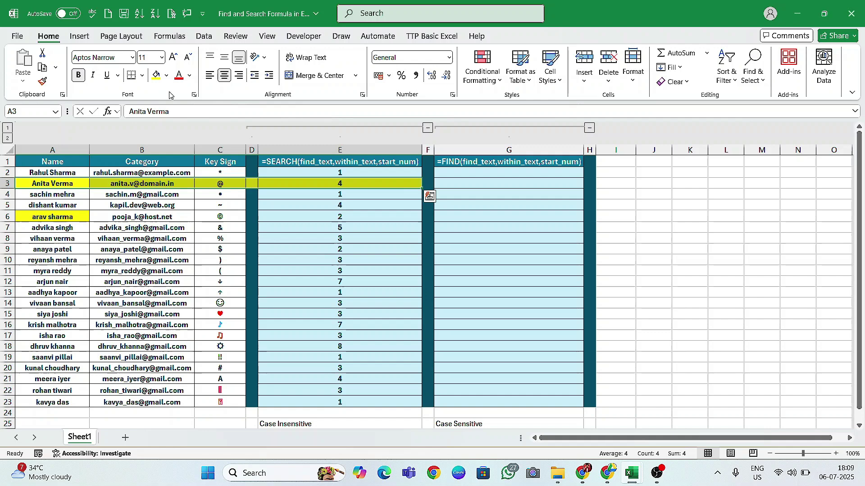
left_click(335, 185)
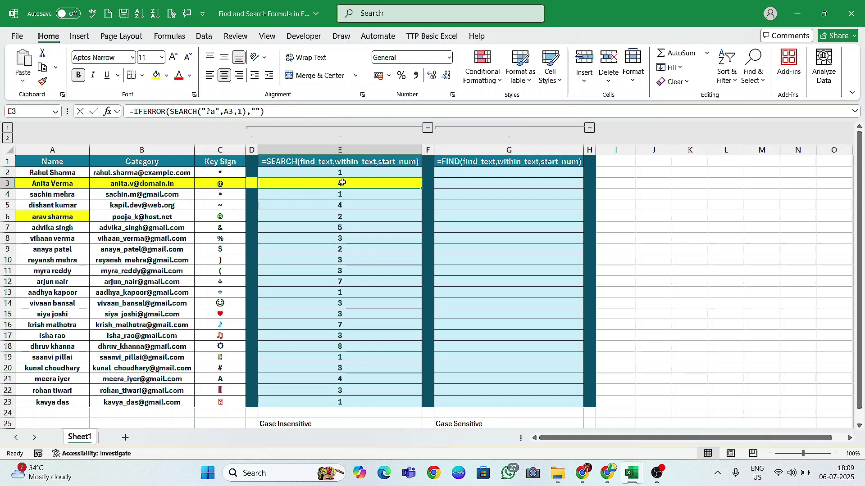
Colour the letters "ta" within the name in A3 red to mark the wildcard match.
double_click(52, 184)
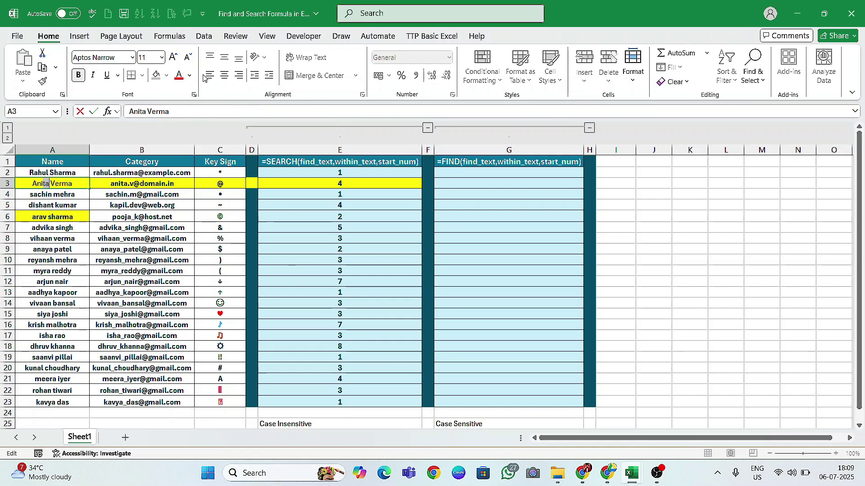
key("shift+Right")
key("shift+Right")
key("shift+Right")
left_click(162, 244)
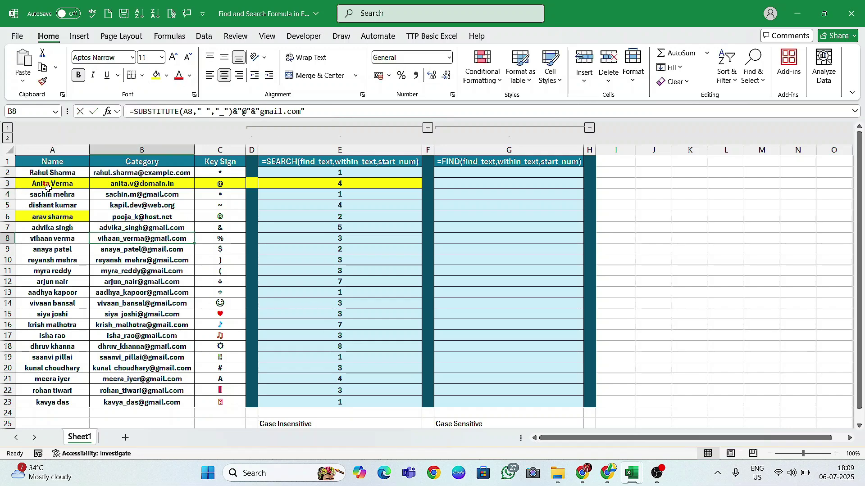
scroll(158, 207, "up", 1, "ctrl")
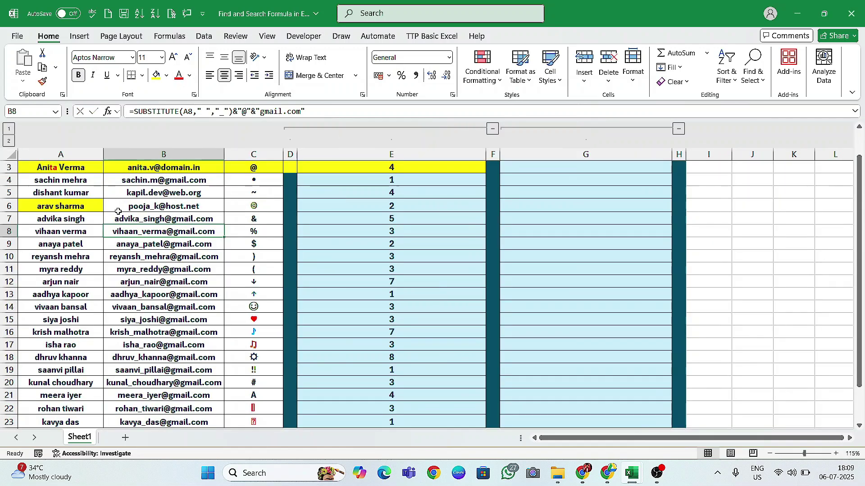
left_click(49, 194)
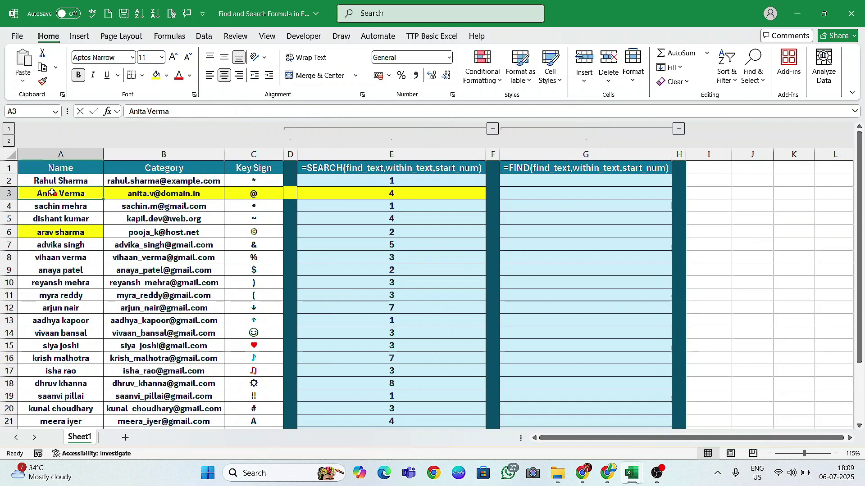
double_click(48, 194)
Colour the first two letters, "sa", of the name in A4 red.
left_click(46, 206)
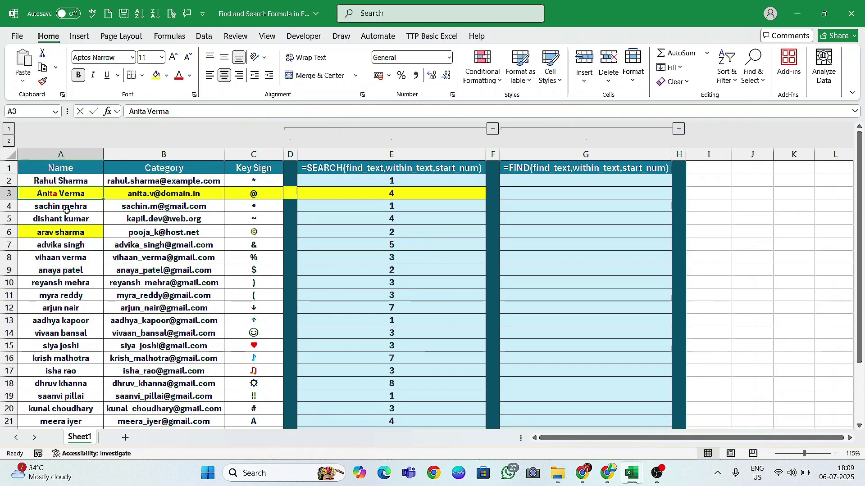
double_click(46, 206)
key("Escape")
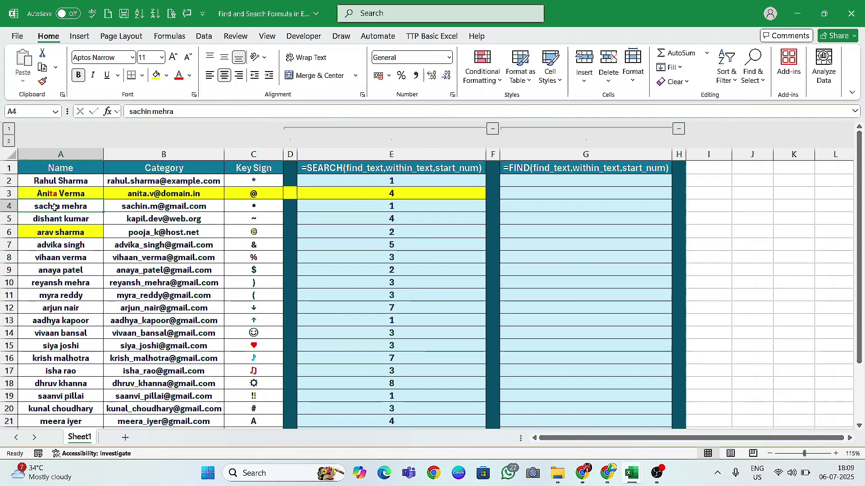
double_click(54, 207)
left_click_drag(28, 207, 18, 207)
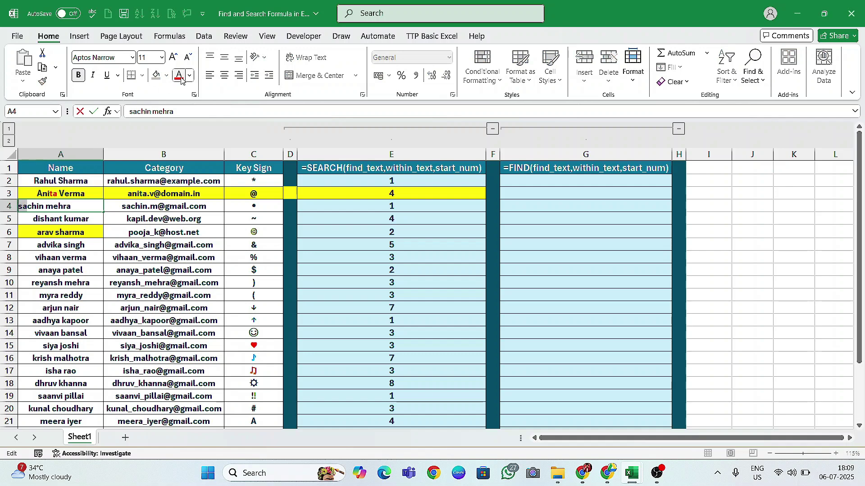
left_click(392, 207)
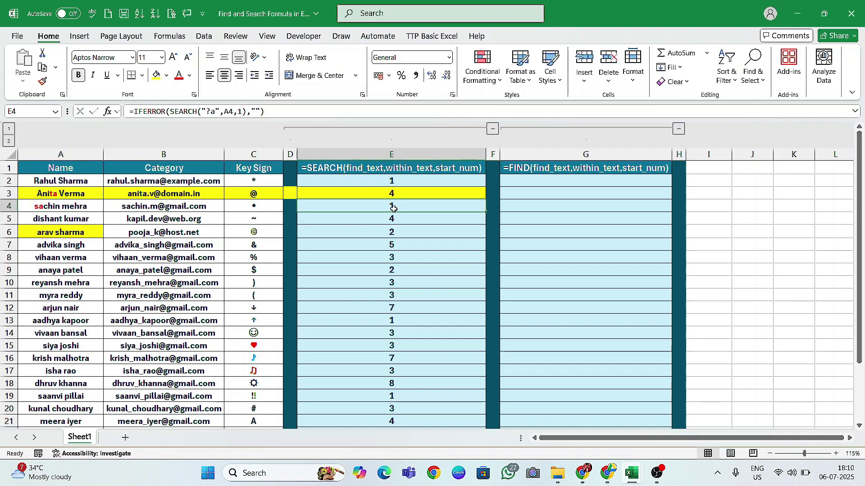
Check the "?a" search text of the formula in E4 against the name in A4.
left_click(208, 112)
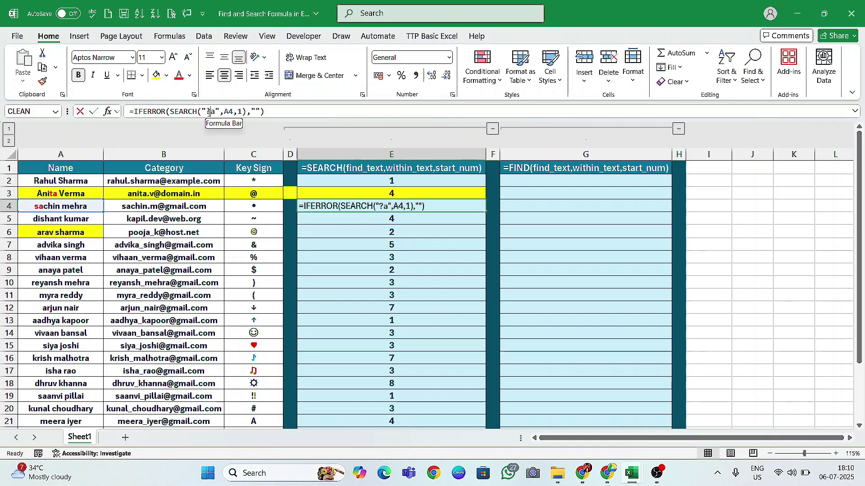
left_click(30, 211)
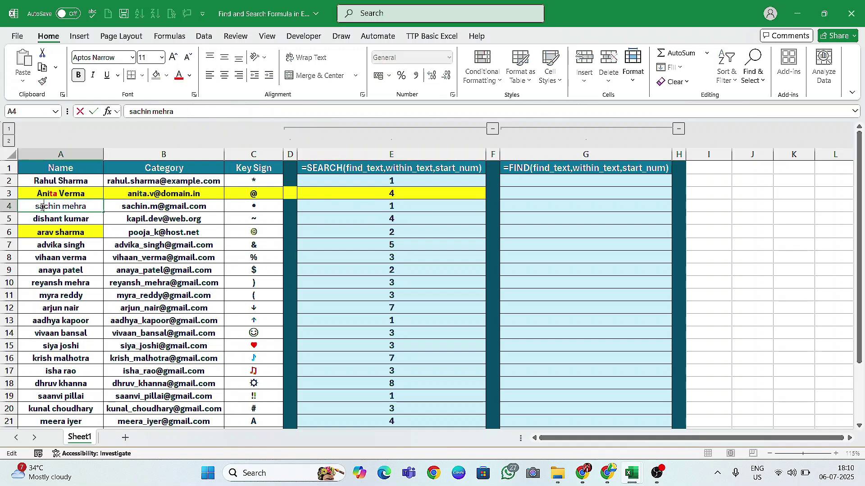
key("Escape")
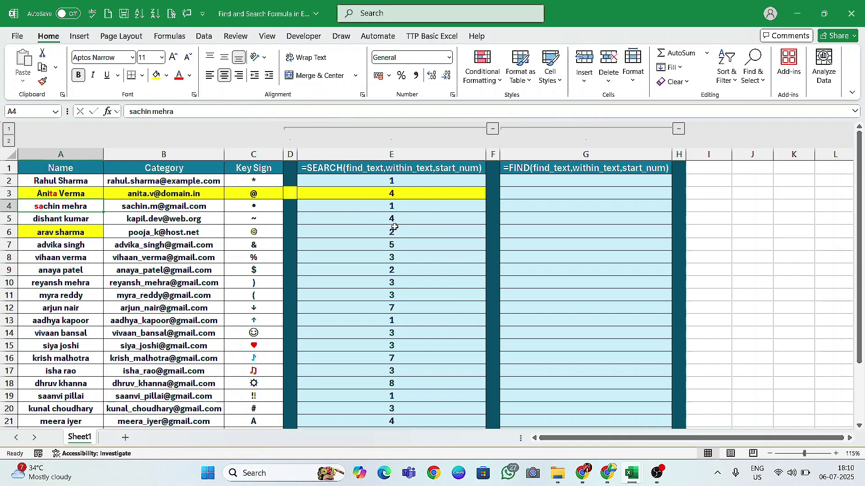
key("Up")
key("Up")
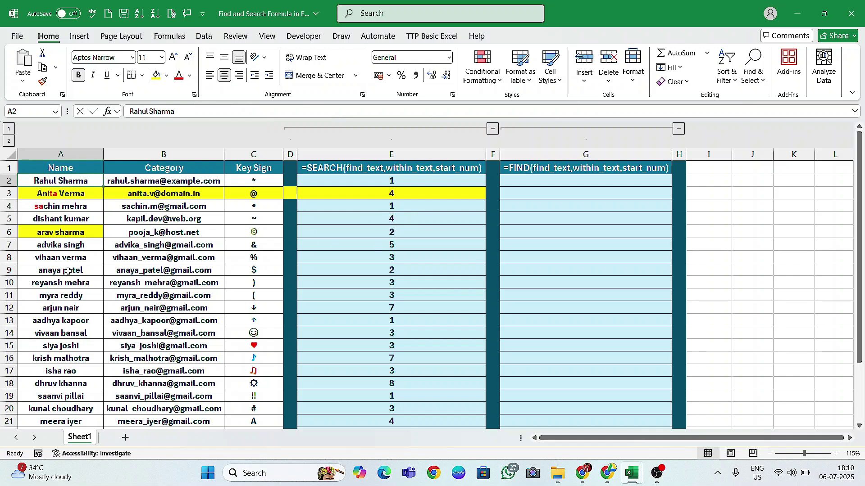
Replace the name in A5 with a four-letter first name and colour its second and third letters, "ra", red.
left_click(62, 219)
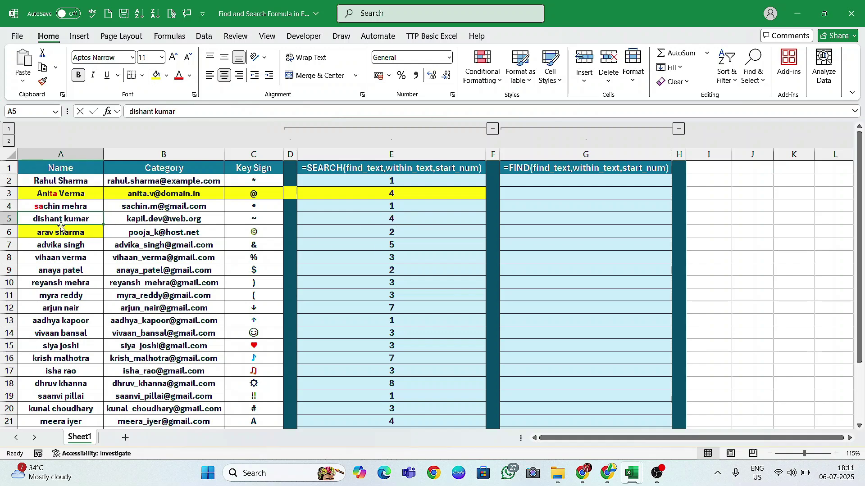
type("arav")
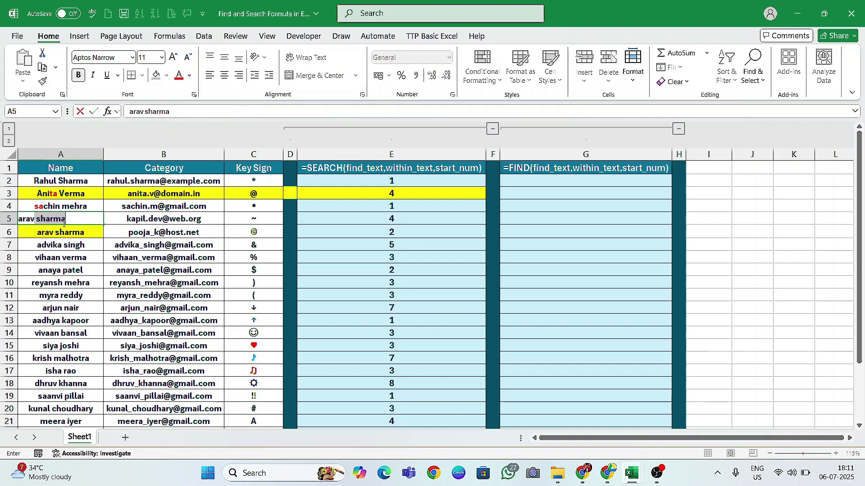
key("BackSpace")
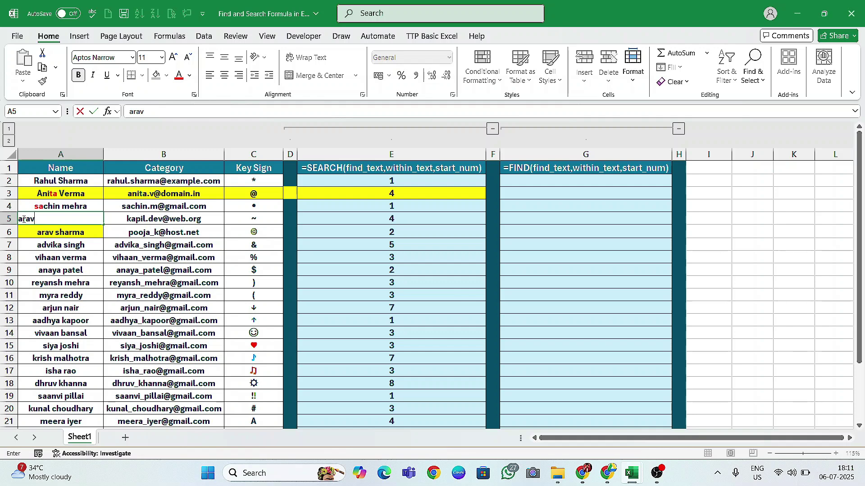
left_click_drag(23, 219, 31, 219)
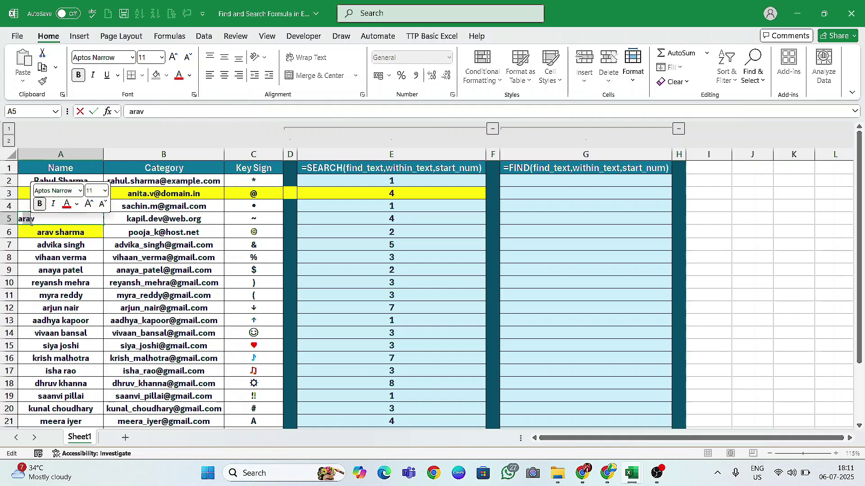
left_click(179, 80)
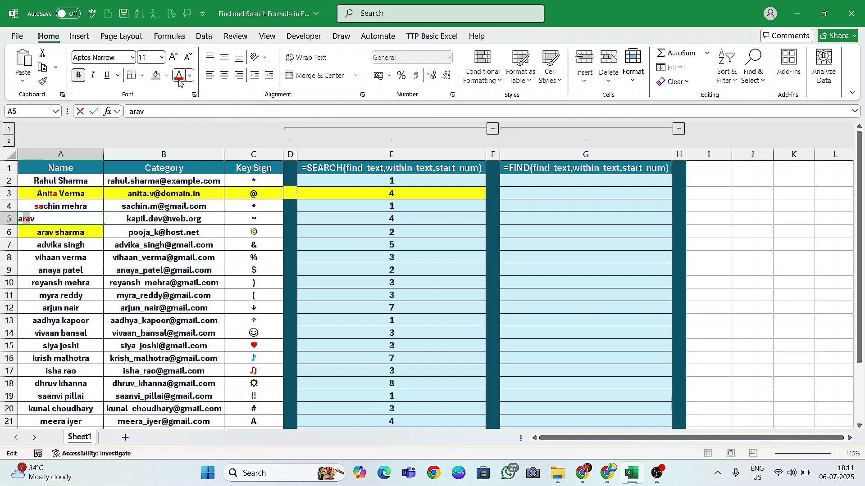
key("Return")
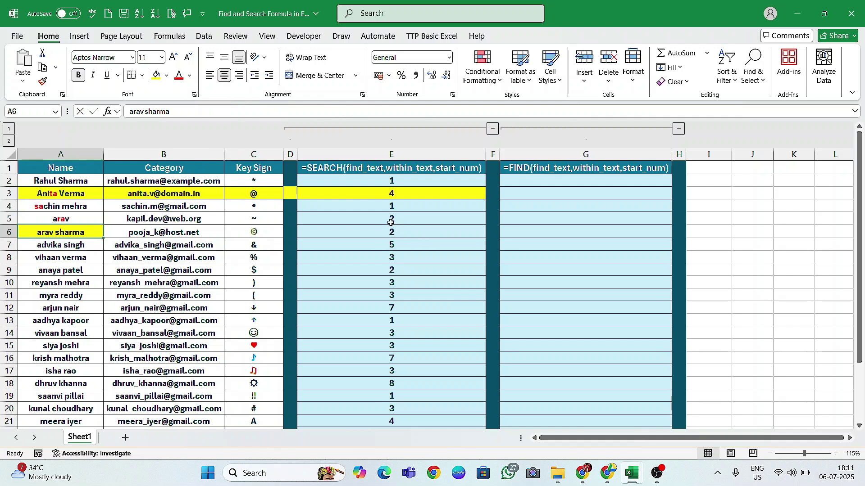
Compare the name in A5 with its SEARCH result in E5 and review the results down to E23.
left_click_drag(59, 218, 388, 219)
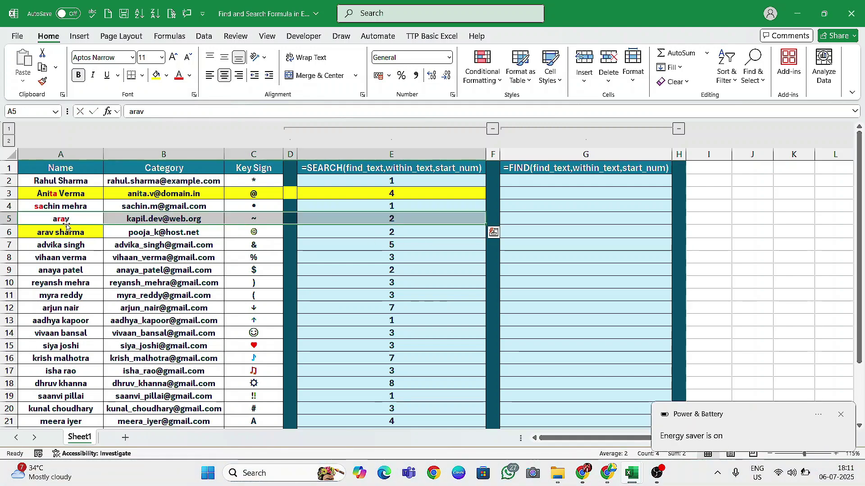
left_click(374, 216)
key("ctrl+Down")
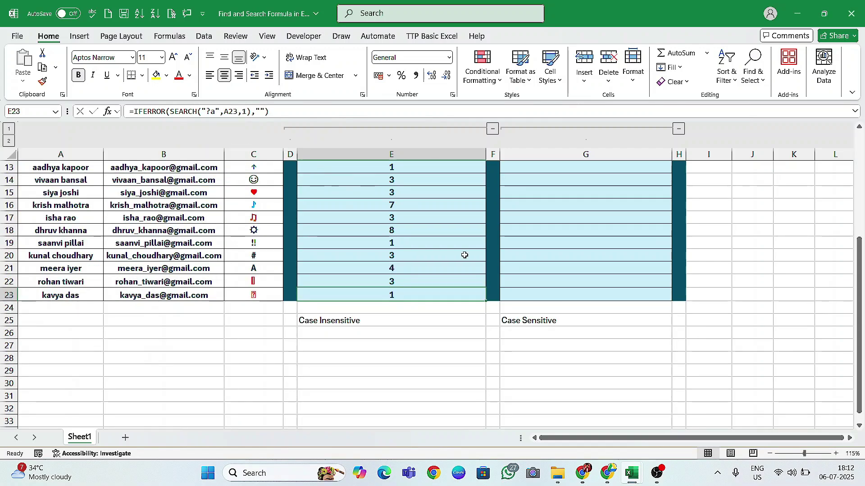
scroll(409, 233, "up", 2)
scroll(408, 232, "up", 2)
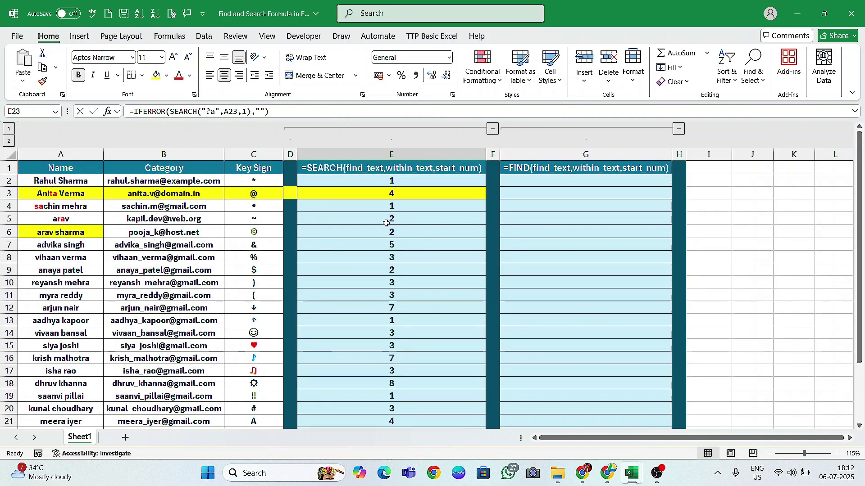
left_click(418, 216)
Copy the formula text from E2 over G2's formula and change SEARCH to FIND, giving =IFERROR(FIND("?a",A2,1),"").
double_click(391, 180)
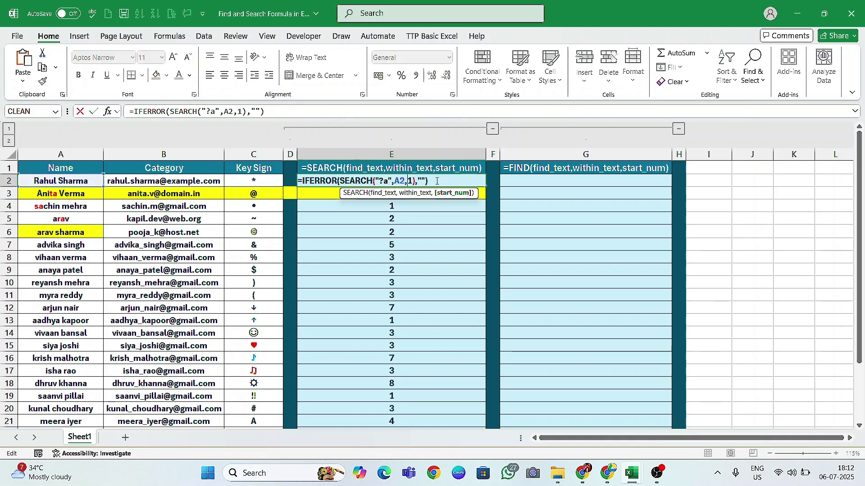
key("ctrl+c")
key("Escape")
double_click(614, 182)
left_click_drag(637, 182, 398, 189)
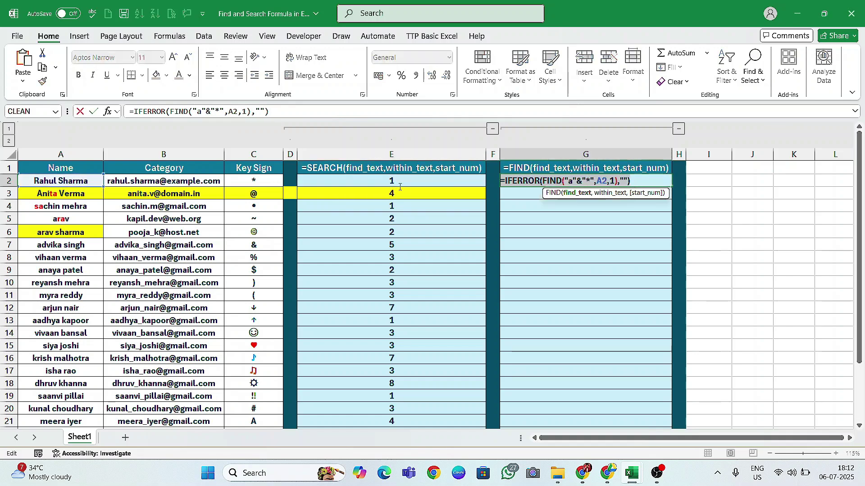
key("ctrl+v")
double_click(558, 181)
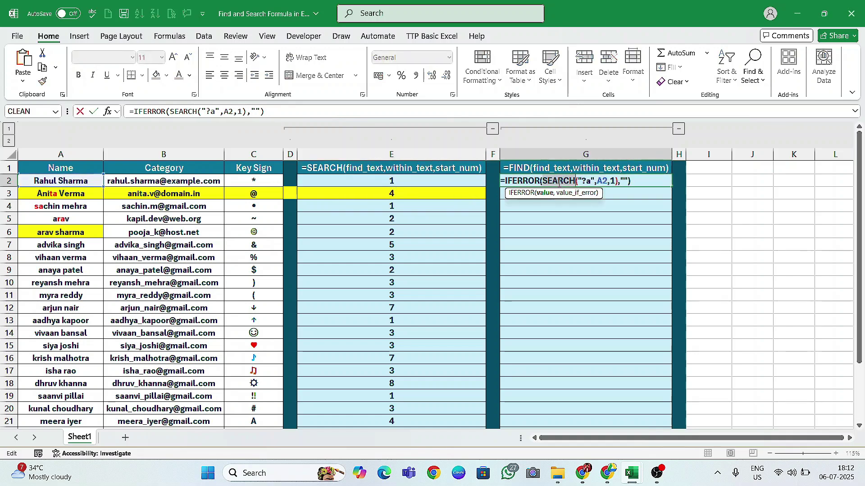
type("FIND")
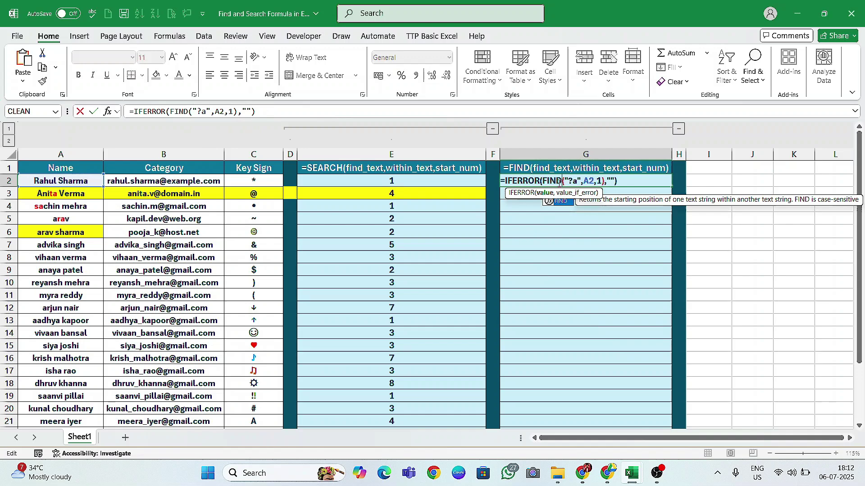
key("Return")
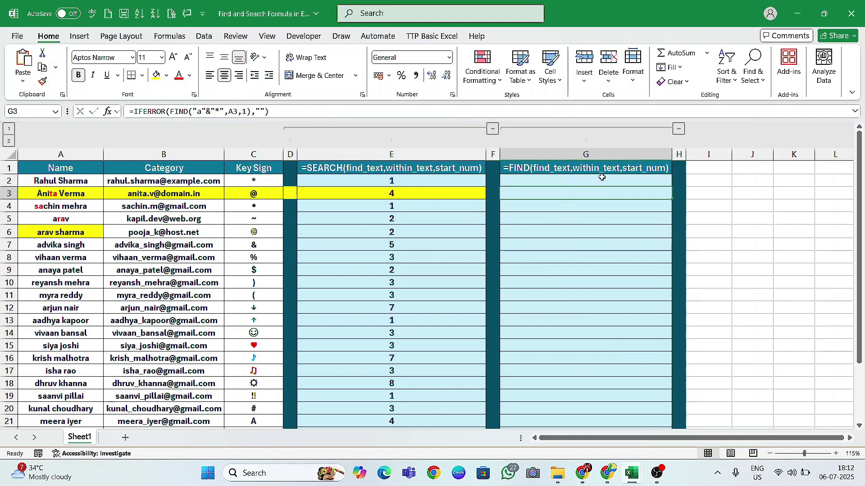
Fill the question-mark FIND formula from G2 down through G23.
left_click(602, 177)
left_click_drag(672, 186, 663, 407)
scroll(624, 302, "up", 1)
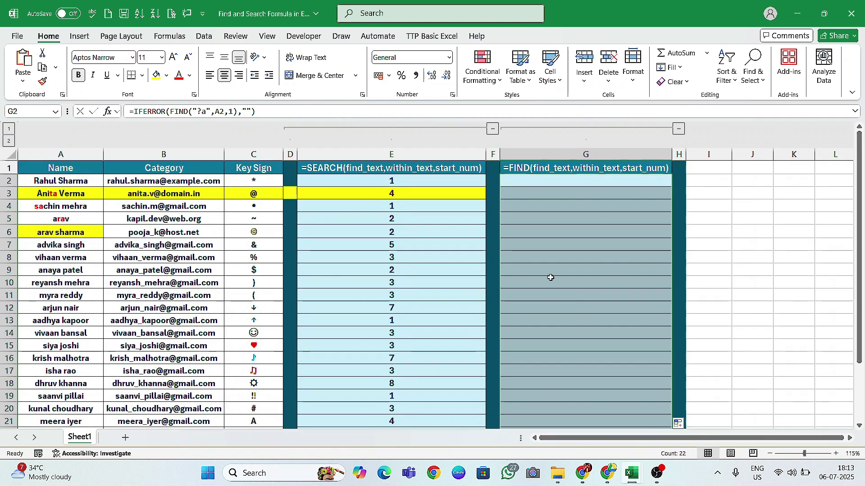
Enter the note "support whildcards - *, ?" in E26, under the SEARCH column's Case Insensitive note.
scroll(577, 203, "down", 4)
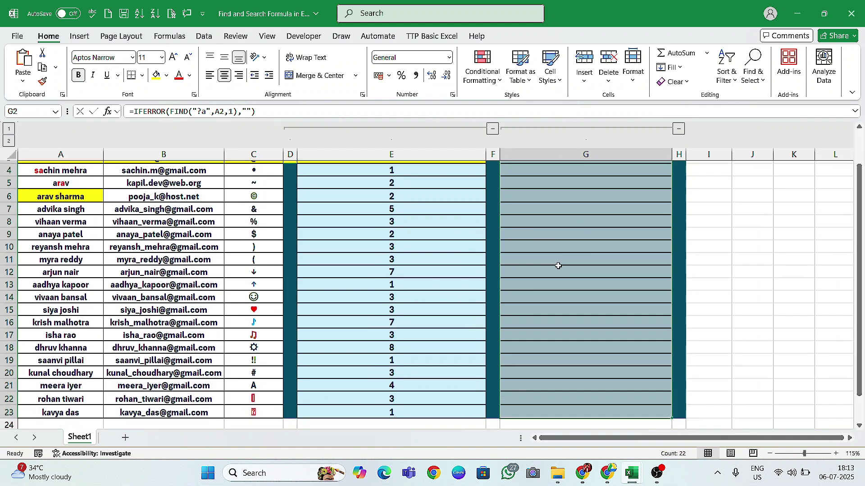
left_click(335, 341)
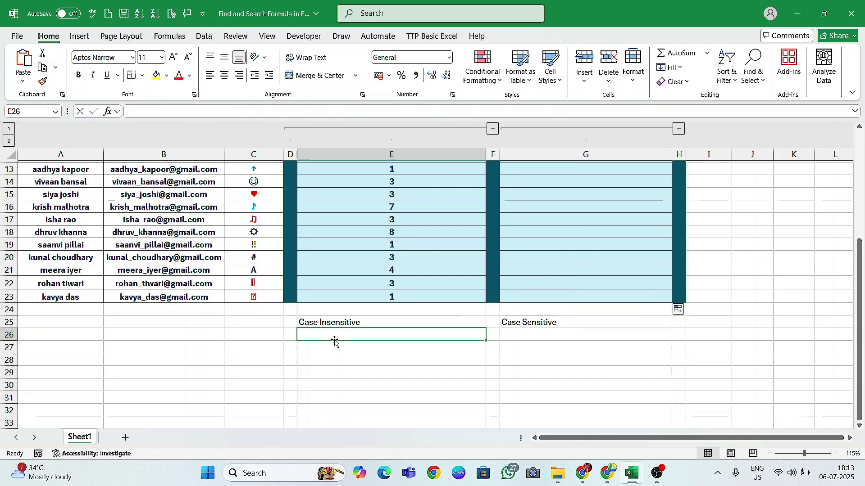
type("support")
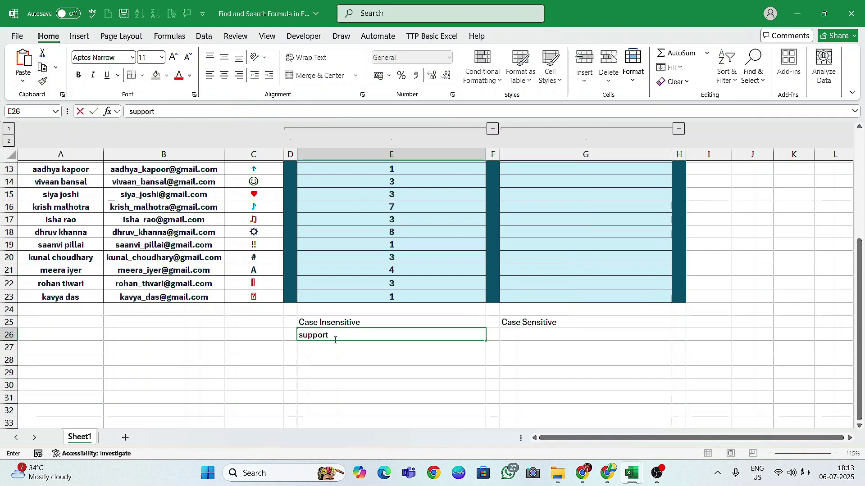
type(" whildcards - *,")
key("Tab")
key("Tab")
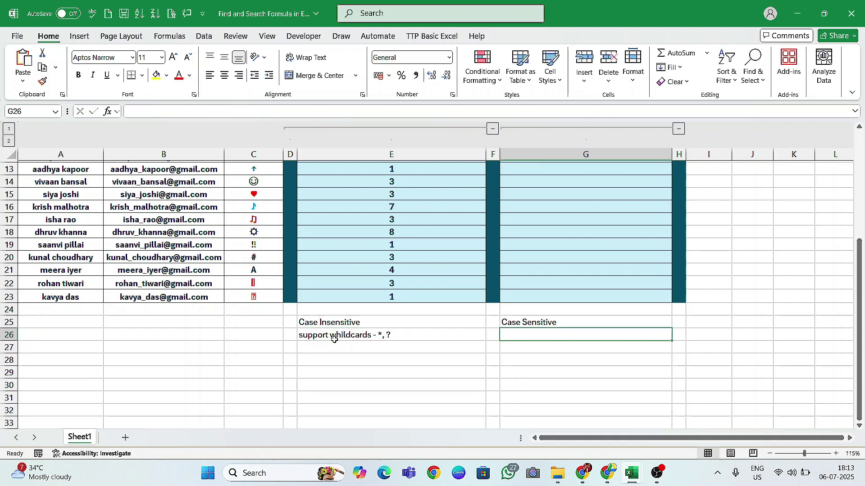
Enter the note "Find Wild cards are not supports" in G26, under the FIND column's Case Sensitive note.
type("Find Wild ")
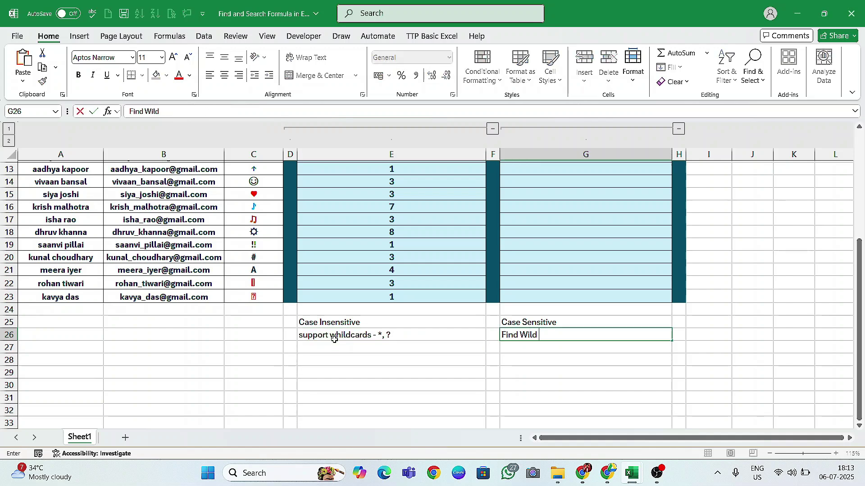
type("cards a")
key("BackSpace")
key("BackSpace")
type("s are not supports")
key("Return")
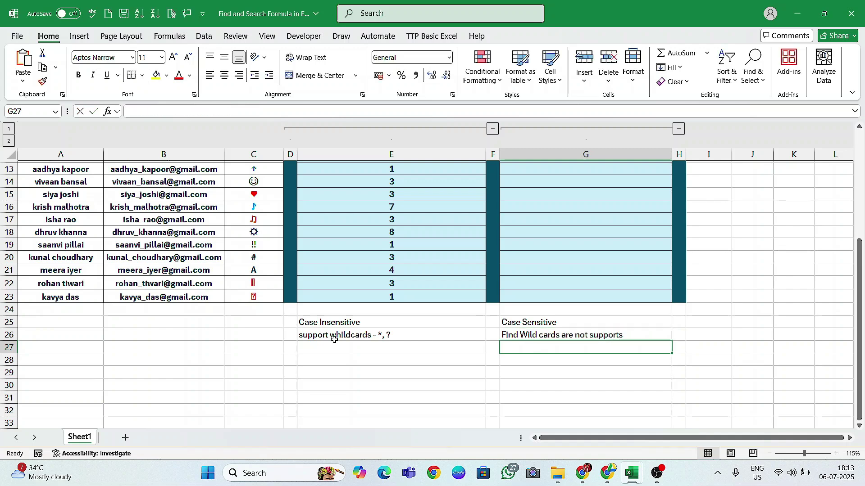
Compare the question-mark SEARCH results from E2 to E11 with the corresponding FIND cells in column G.
scroll(416, 314, "up", 1)
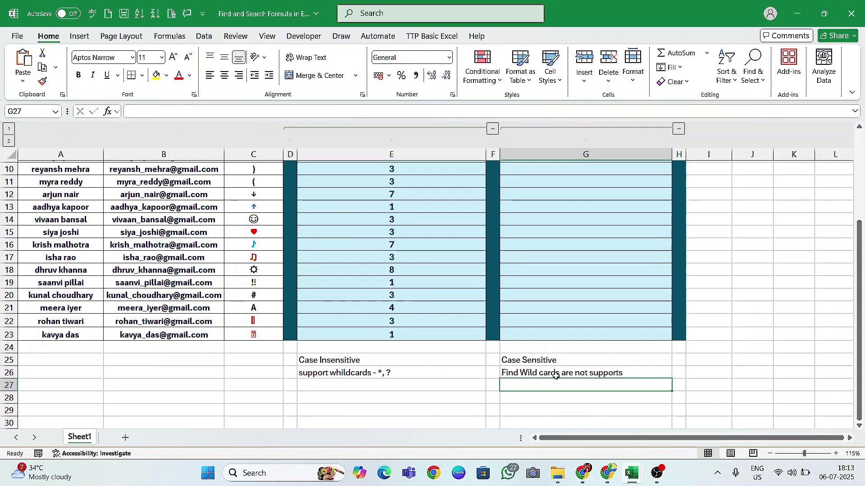
scroll(419, 310, "up", 3)
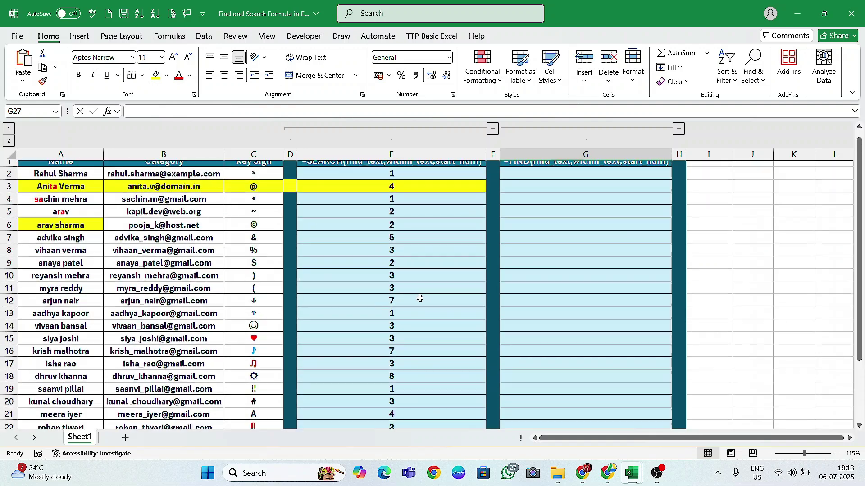
left_click(398, 207)
left_click(395, 182)
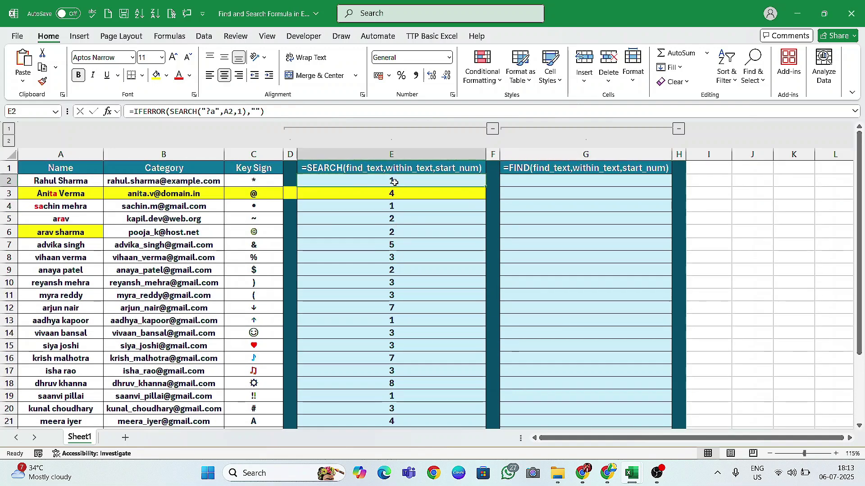
left_click_drag(403, 180, 392, 296)
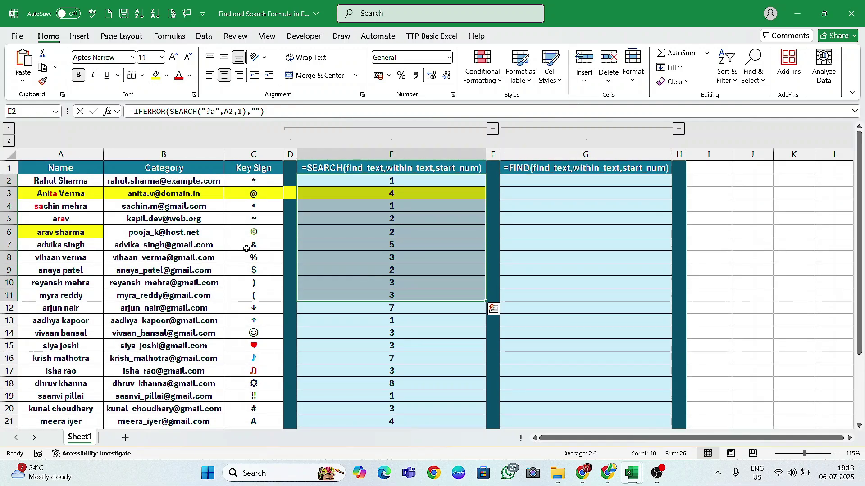
left_click(570, 199)
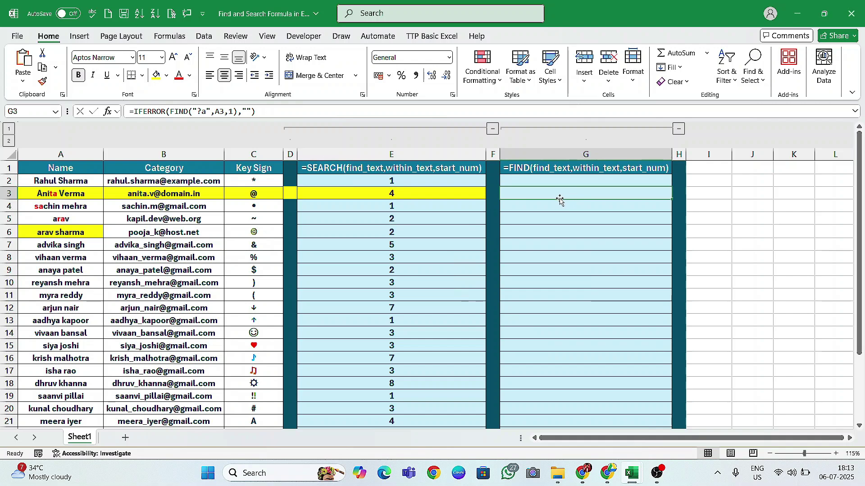
Remove the question mark from G2's formula, giving =IFERROR(FIND("a",A2,1),""), and fill it down through G23.
double_click(573, 181)
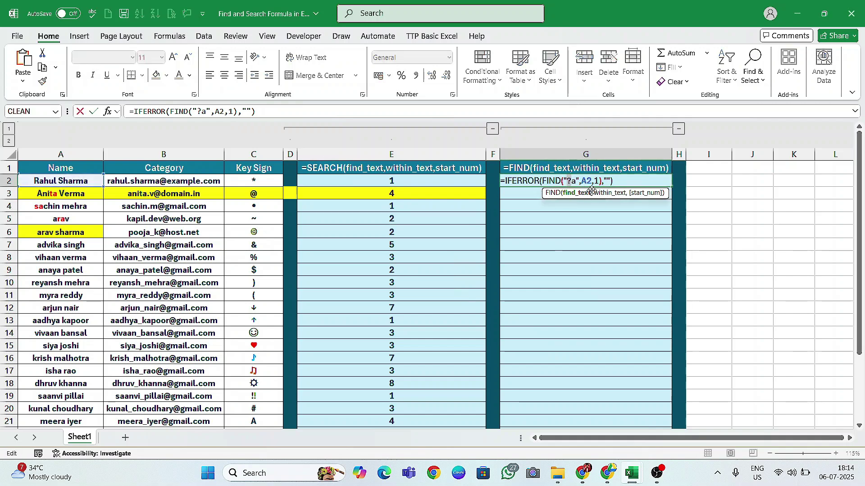
left_click(590, 190)
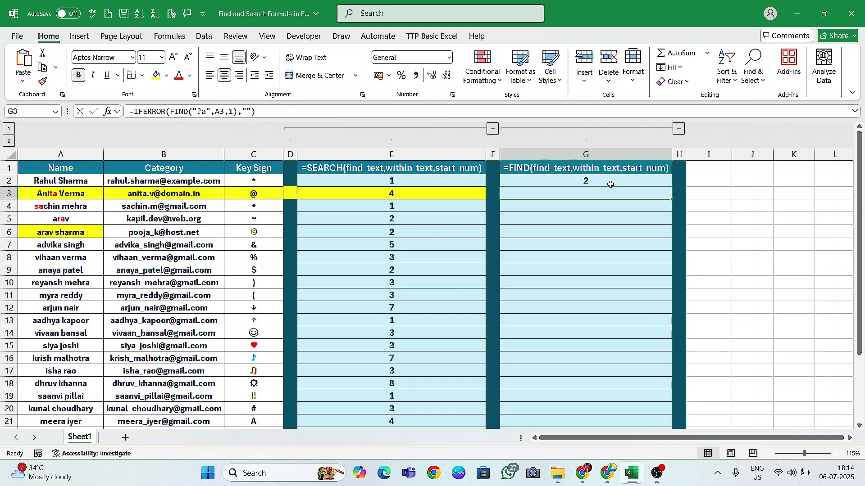
key("Up")
left_click_drag(672, 187, 659, 413)
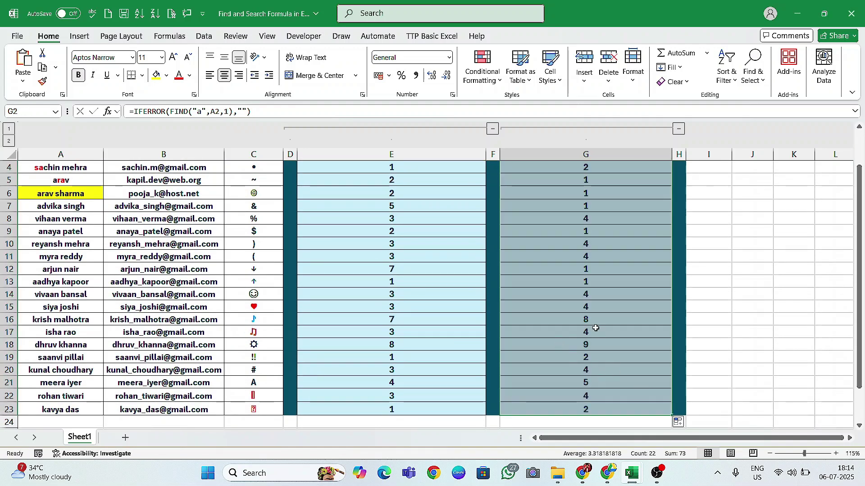
Enter the note "Data Type is number" in E27 and copy it to G27.
scroll(579, 264, "up", 1)
scroll(581, 279, "down", 3)
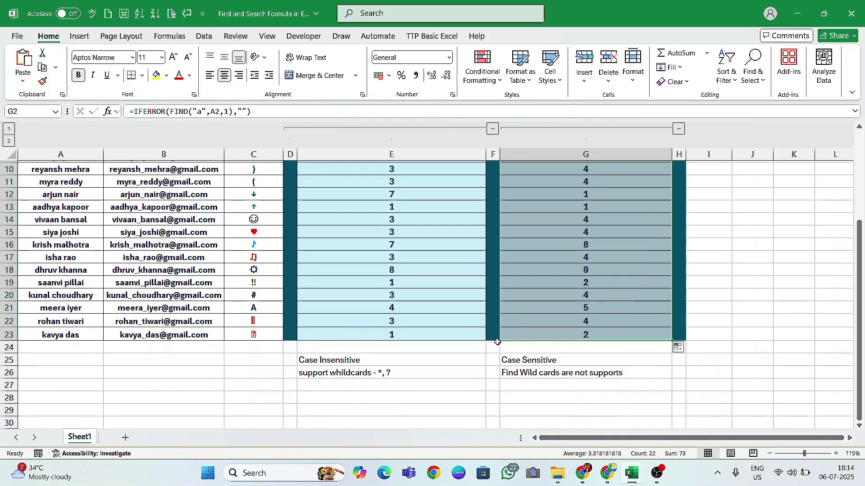
left_click(383, 388)
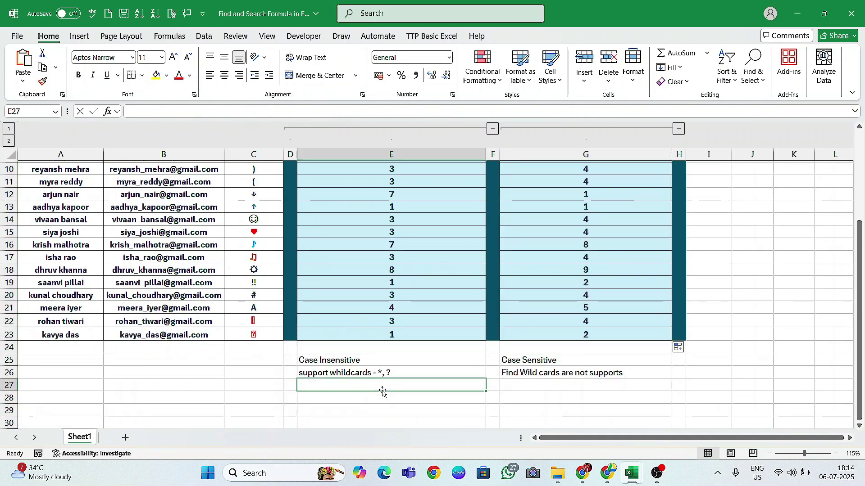
type("Data Type is number")
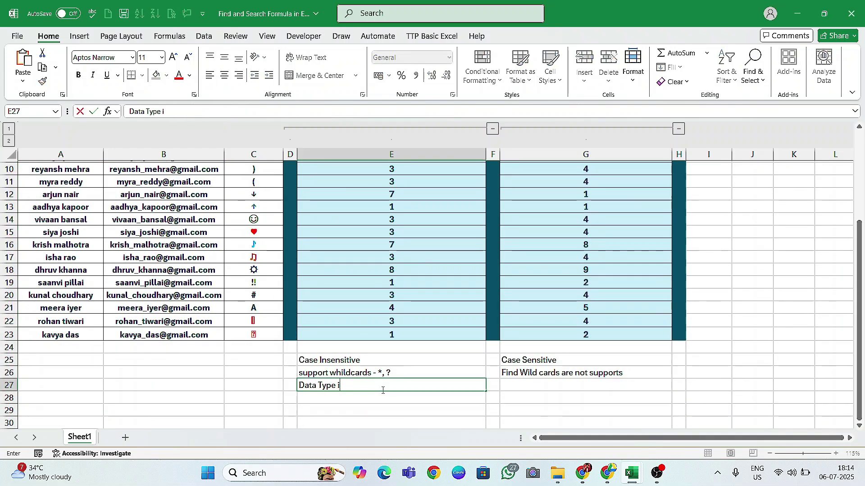
key("ctrl+Return")
key("ctrl+c")
key("Right")
key("Right")
key("Return")
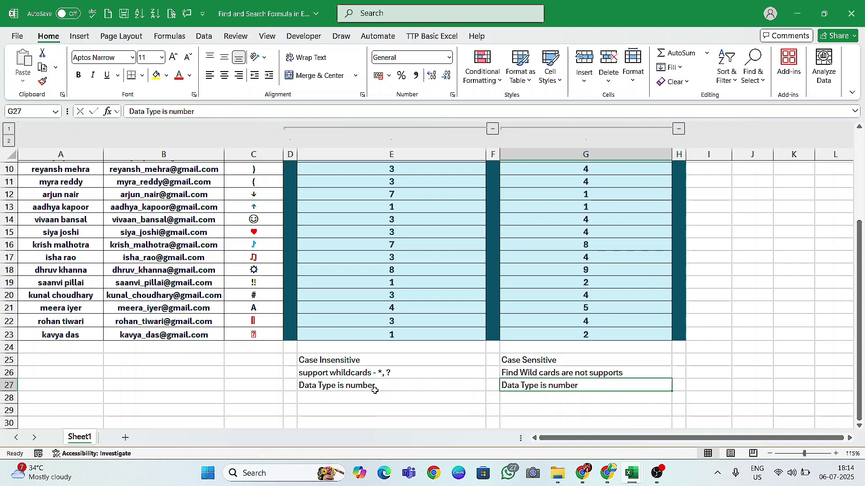
Examine how IFERROR wraps the SEARCH formula in E2 without changing it.
scroll(411, 291, "up", 3)
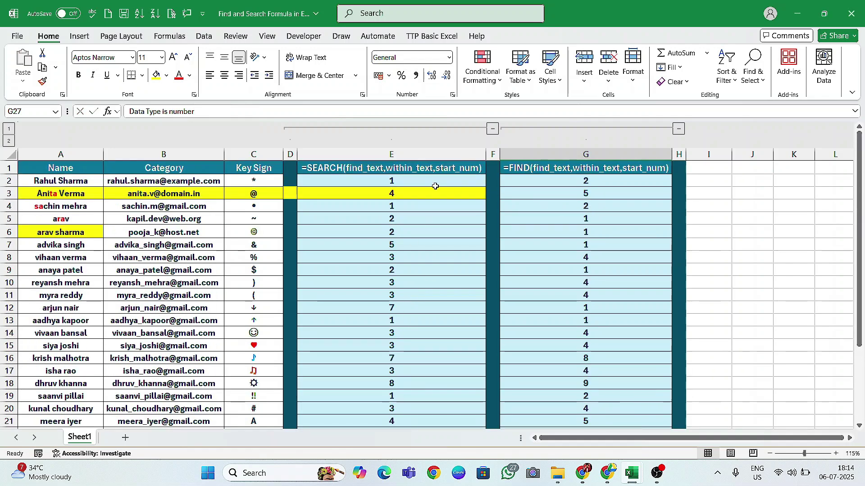
left_click(419, 183)
double_click(419, 183)
double_click(314, 181)
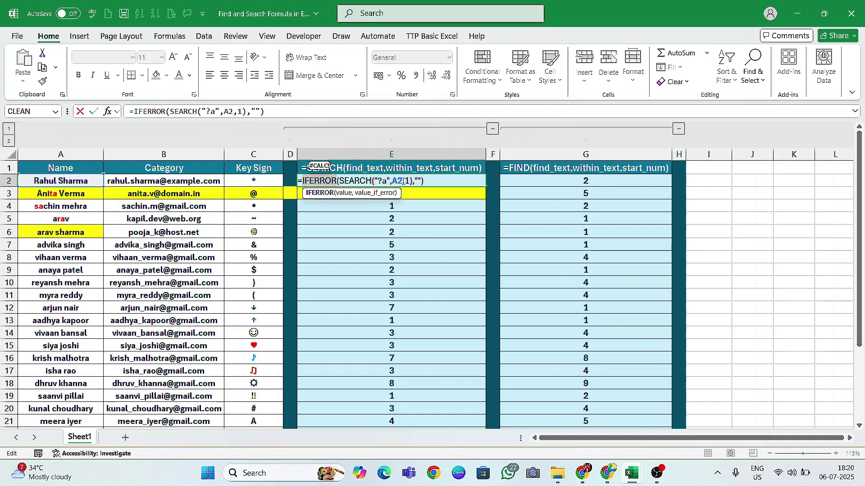
left_click(397, 181)
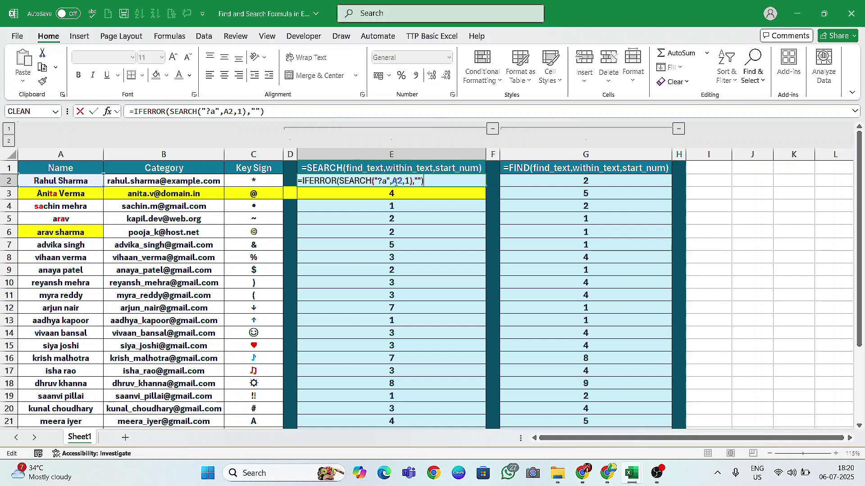
key("Return")
Enter the note "error handling with iferror formula" in E28 and copy it to G28.
scroll(392, 243, "down", 7)
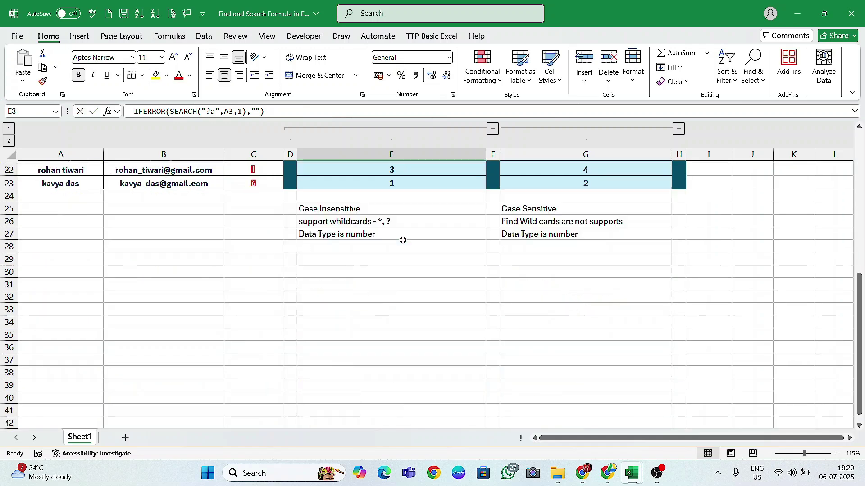
left_click(377, 246)
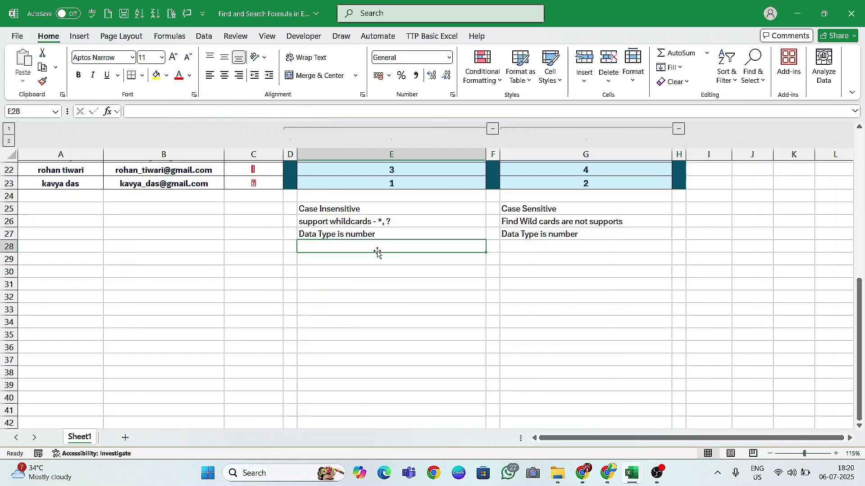
type("error handling with iferror formu")
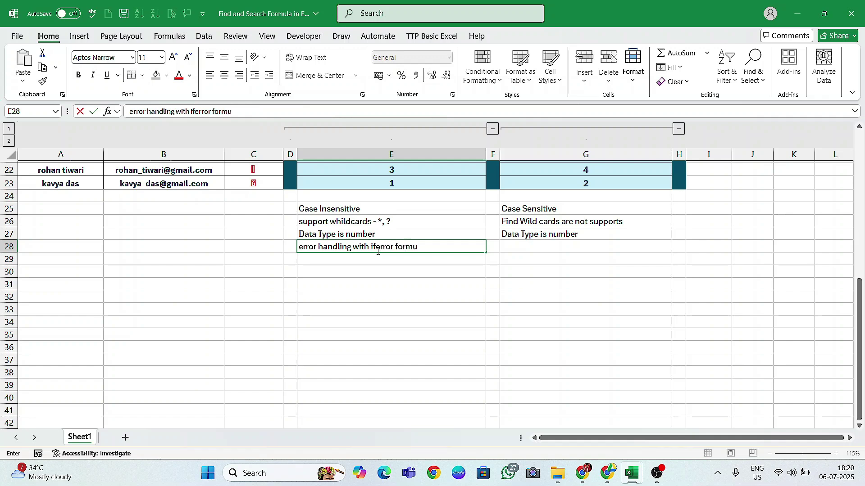
type("la")
key("Return")
key("Up")
key("Right")
key("Left")
key("Up")
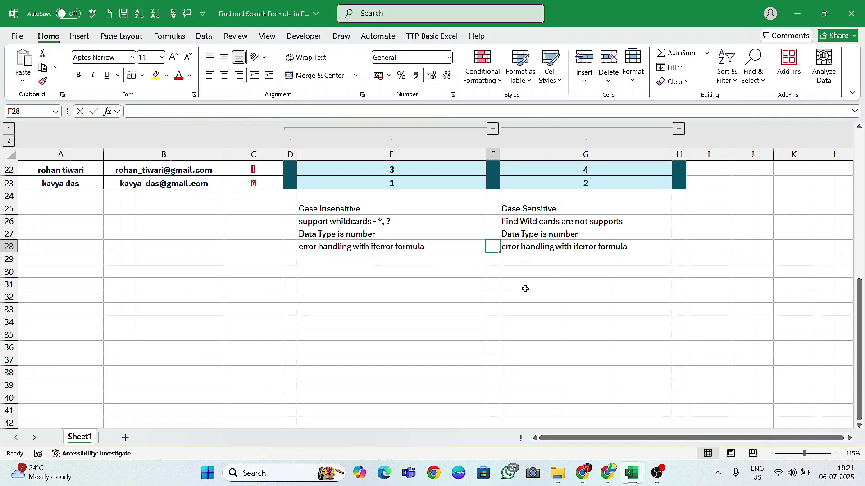
Enter the note "best for general text" in E29 of the SEARCH notes.
left_click(392, 260)
type("be")
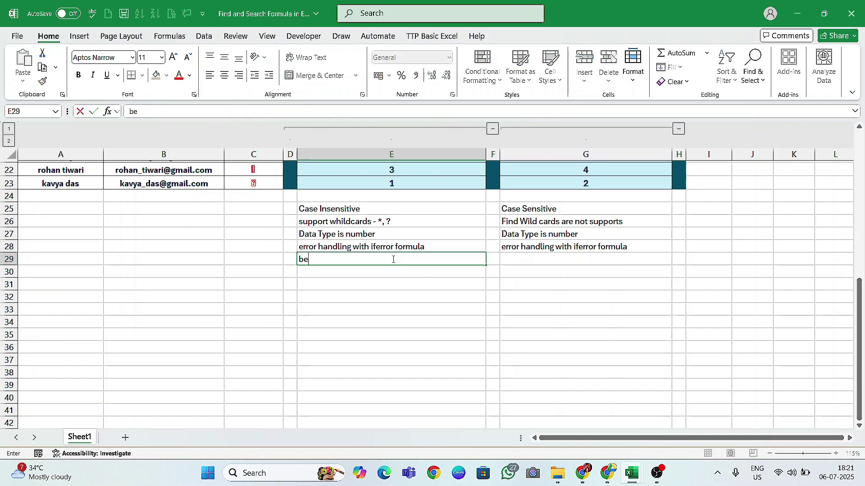
type("st for gen")
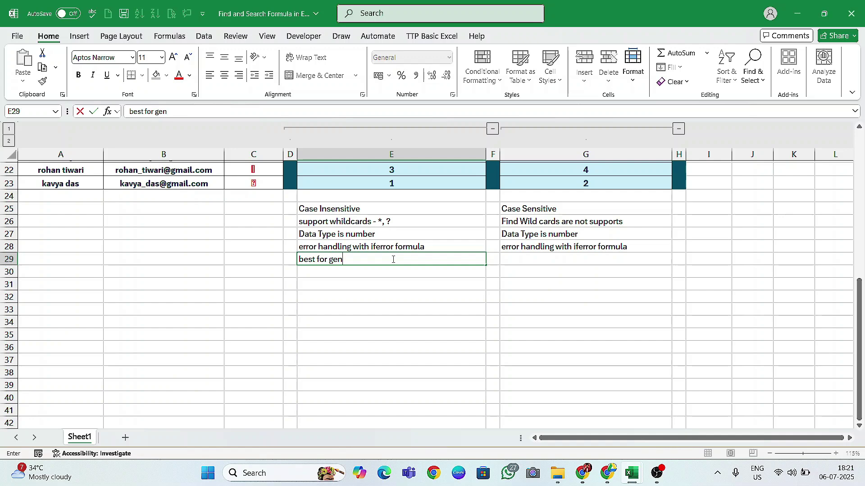
type("eral text")
key("Return")
Enter the note "best for exact match text" in G29 of the FIND notes.
left_click(547, 249)
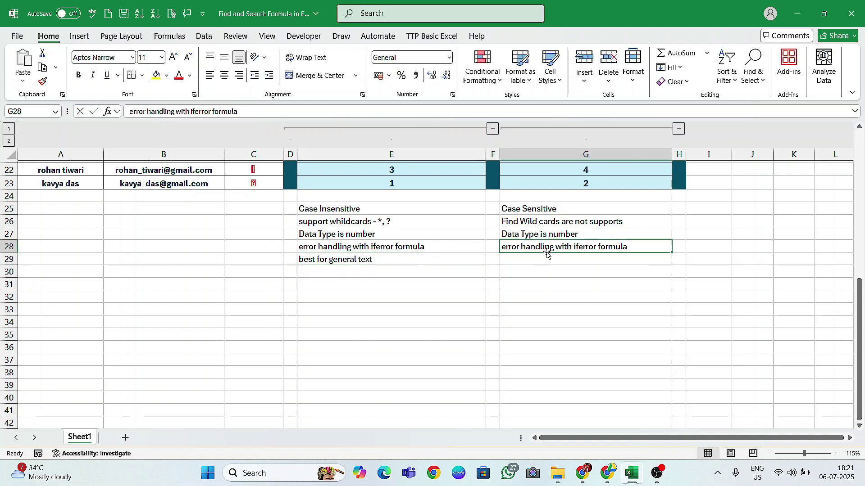
key("Down")
type("best for exca")
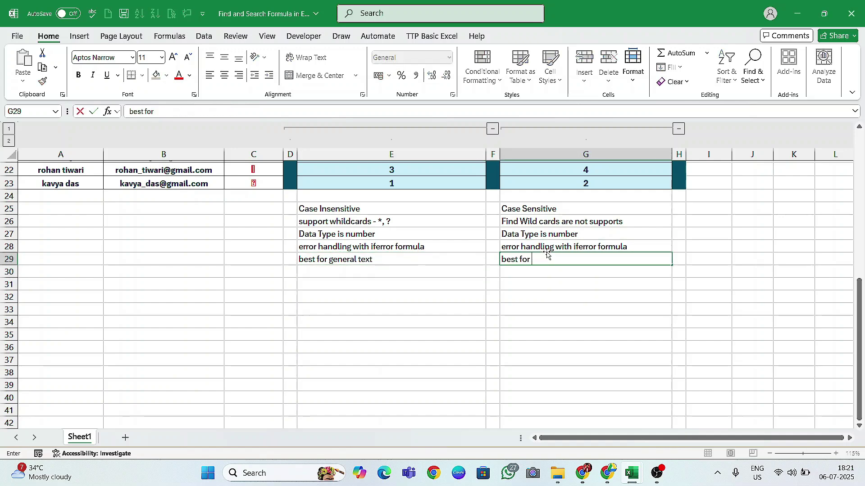
key("BackSpace")
key("BackSpace")
type("act match text")
key("Return")
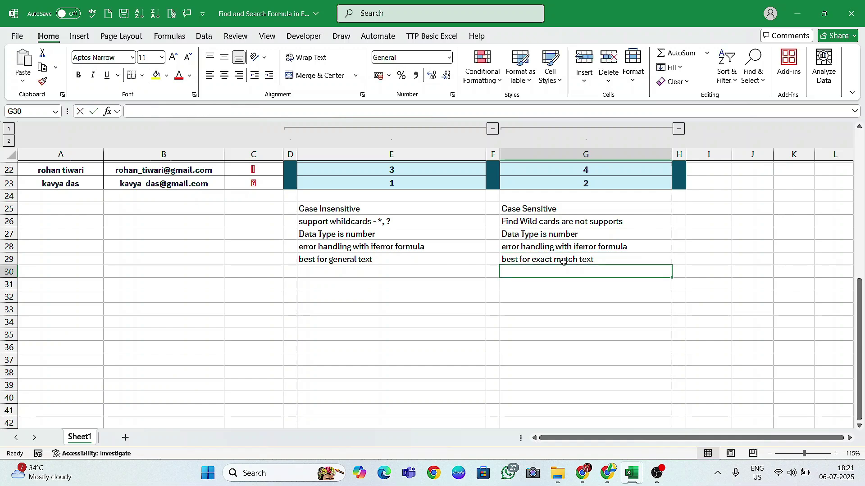
Fill both note blocks, E25:E30 and G25:G30, with yellow.
left_click(563, 261)
left_click_drag(351, 210, 365, 272)
left_click(157, 75)
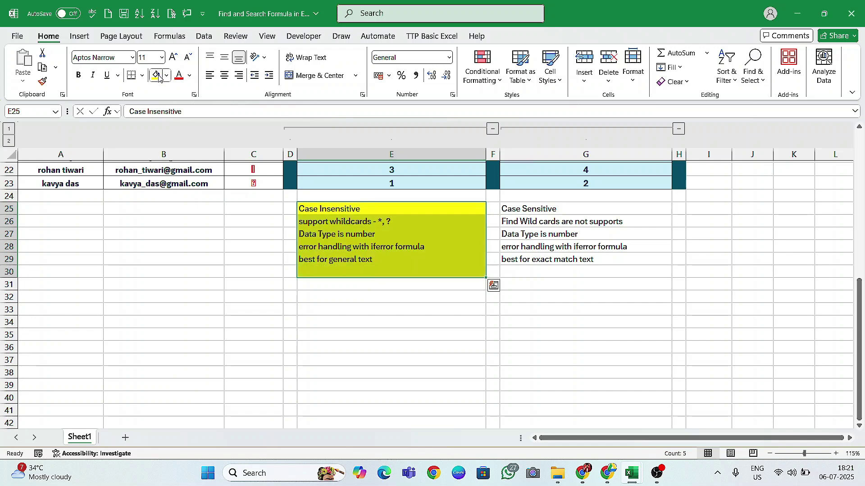
left_click_drag(536, 211, 545, 272)
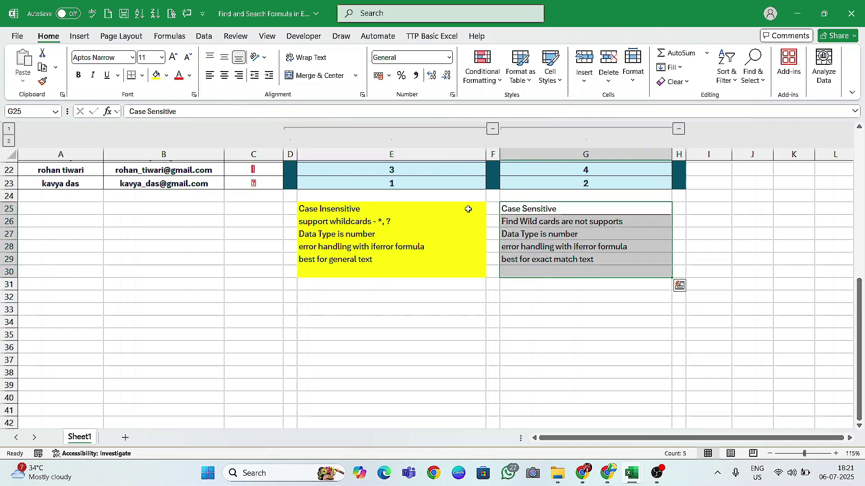
left_click(151, 78)
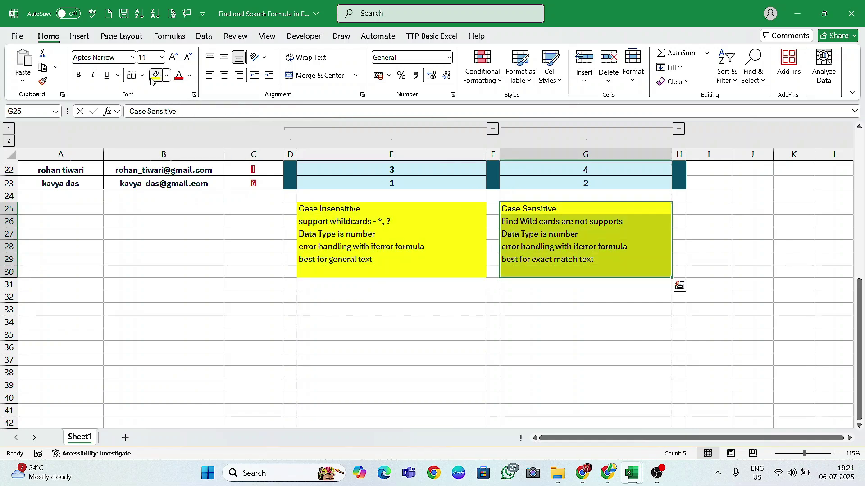
left_click(552, 221)
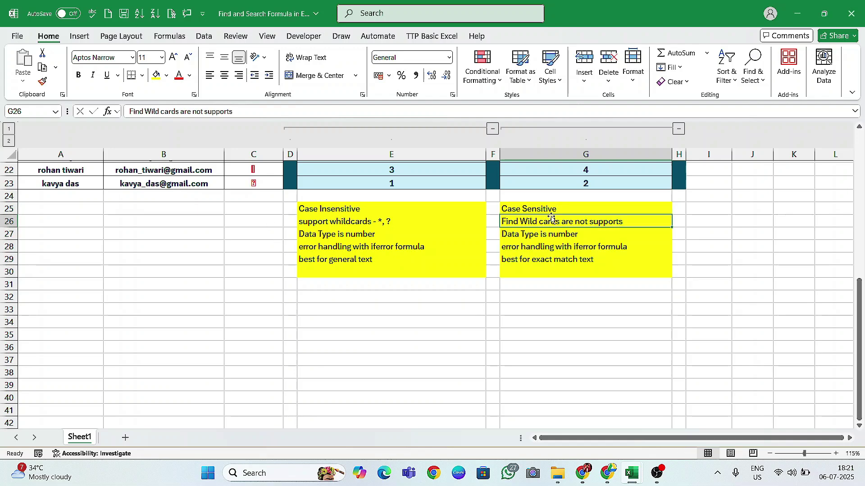
scroll(551, 219, "up", 2)
scroll(551, 220, "up", 5)
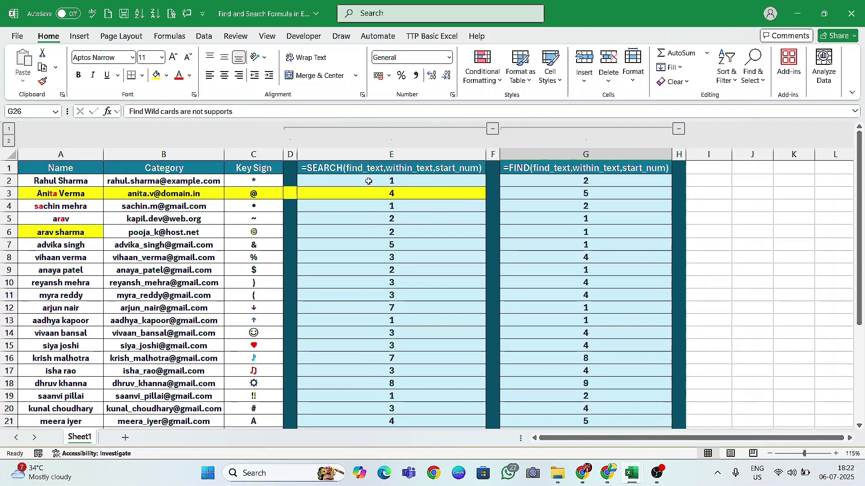
left_click(368, 181)
left_click(544, 182)
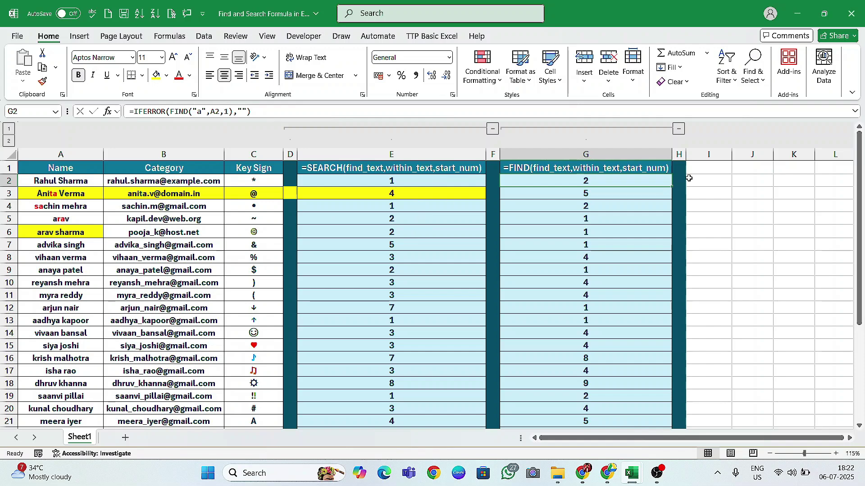
Enter the heading "Question" in A33 below the data and notes.
scroll(285, 258, "down", 1)
scroll(285, 258, "down", 7)
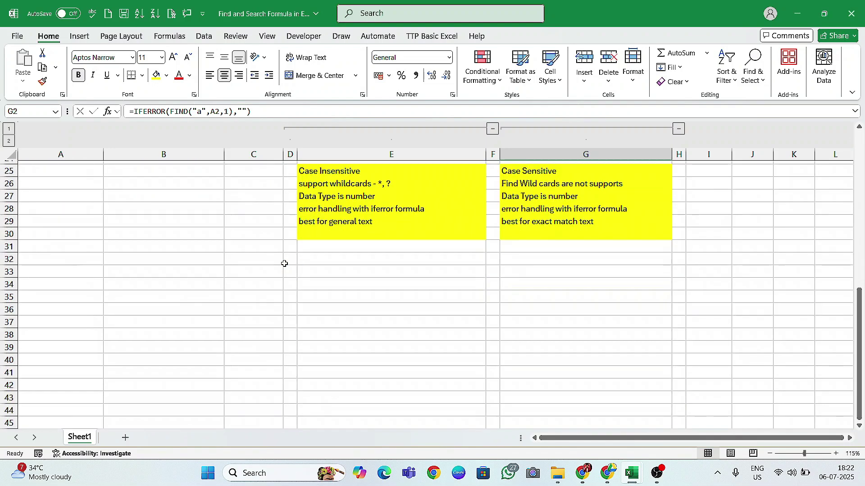
scroll(285, 258, "up", 2)
left_click(96, 343)
type("Question")
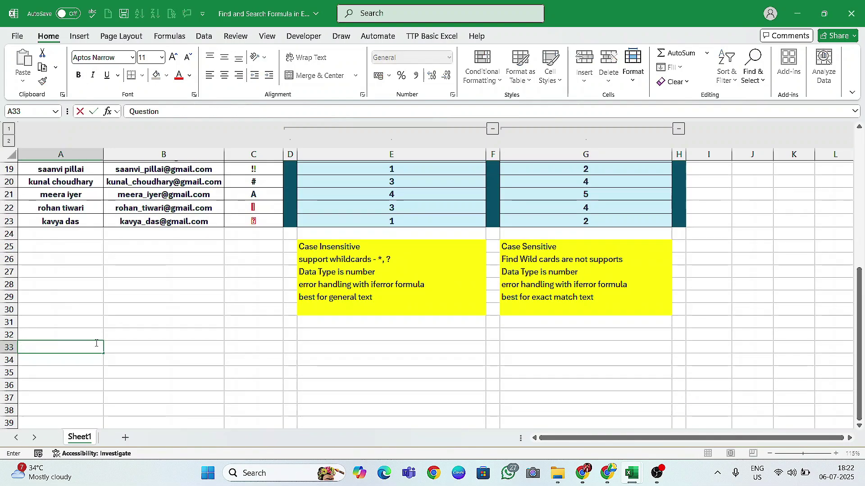
key("Return")
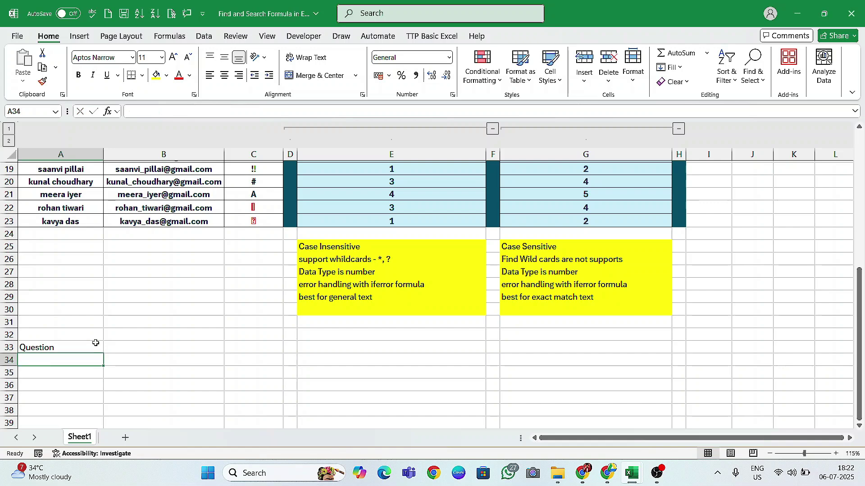
Enter the sample text "ExcelMaster2025" in A34 under the Question heading.
type("Ex")
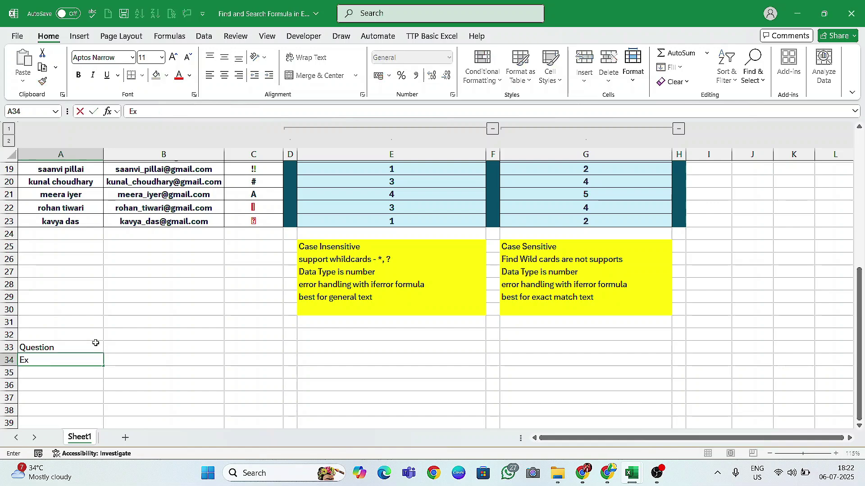
type("cel")
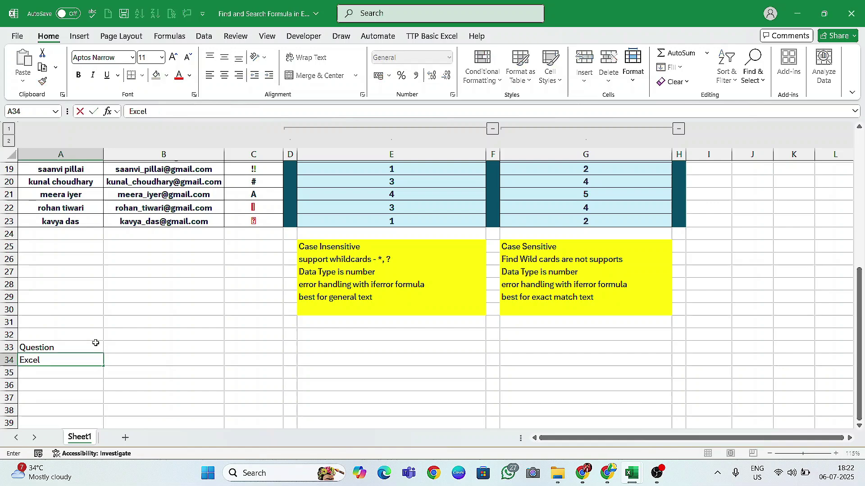
type("Master2025")
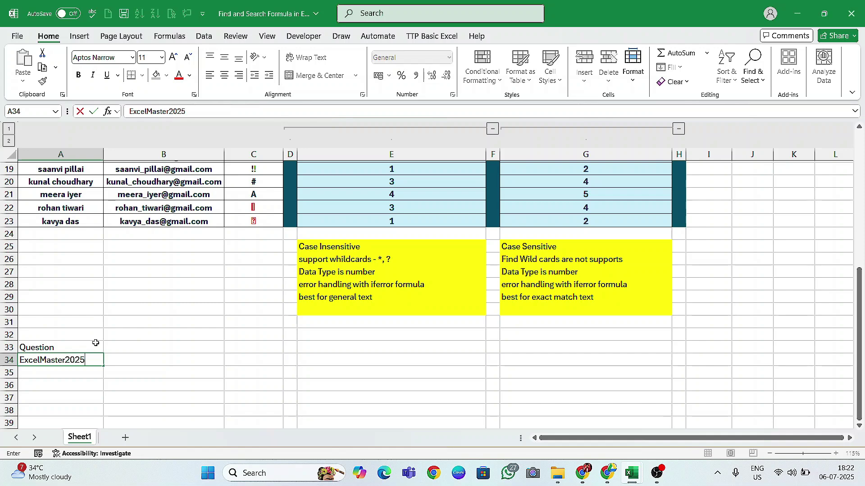
key("Return")
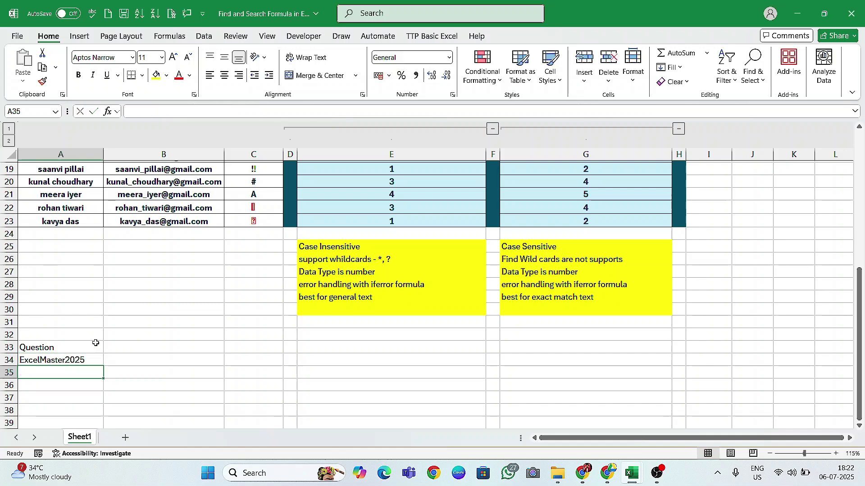
Enter the sample text "TheTechPreneur" in A35 as the second practice item.
type("TT")
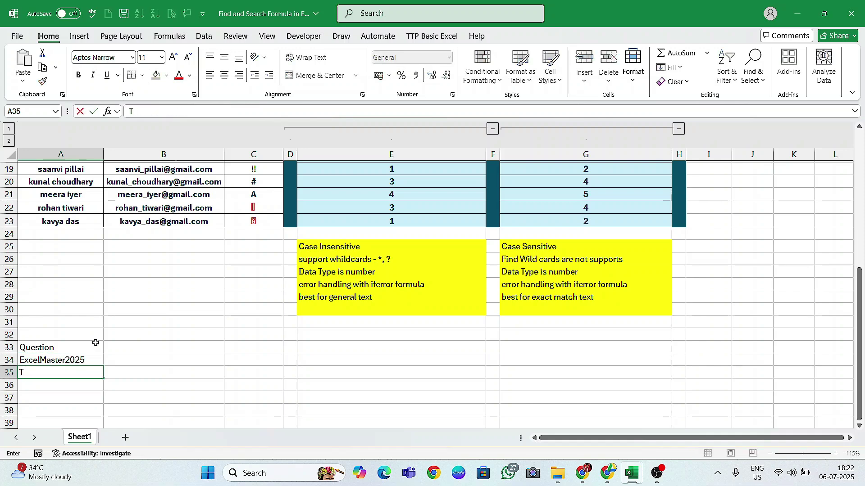
type("eTechPrenu")
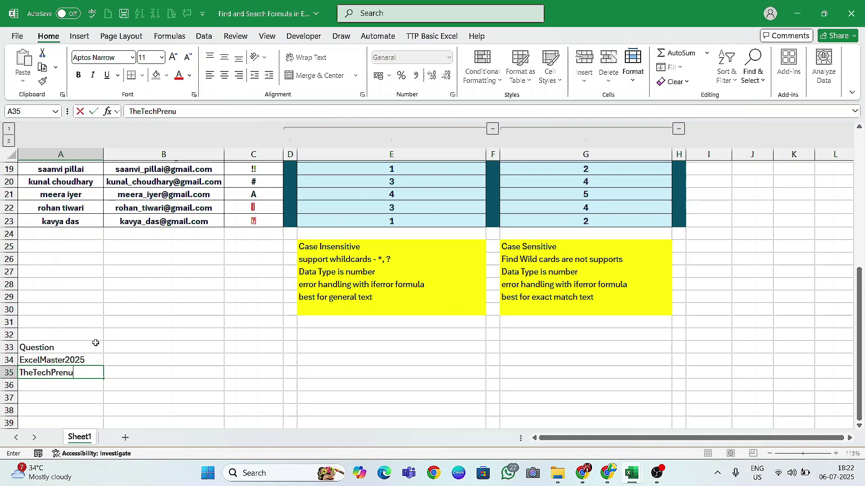
key("BackSpace")
key("ctrl+Return")
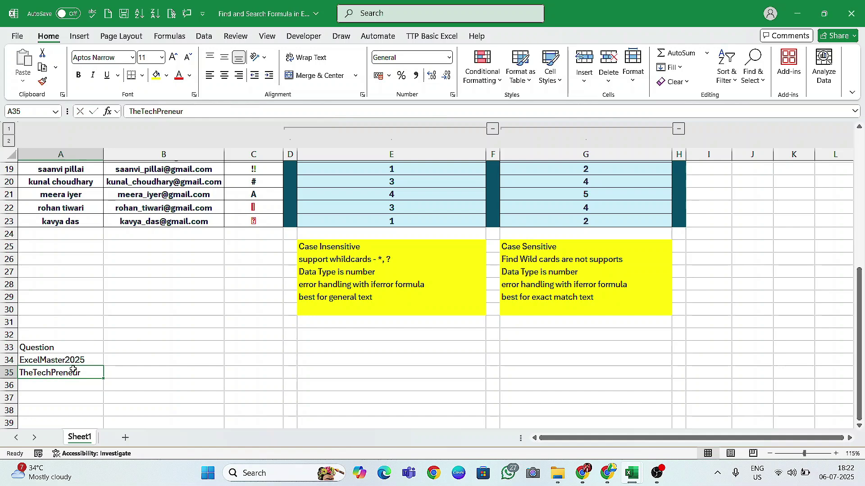
Enter the text to look for beside each practice item: "Maste" in B34 and "tech" in B35.
double_click(55, 362)
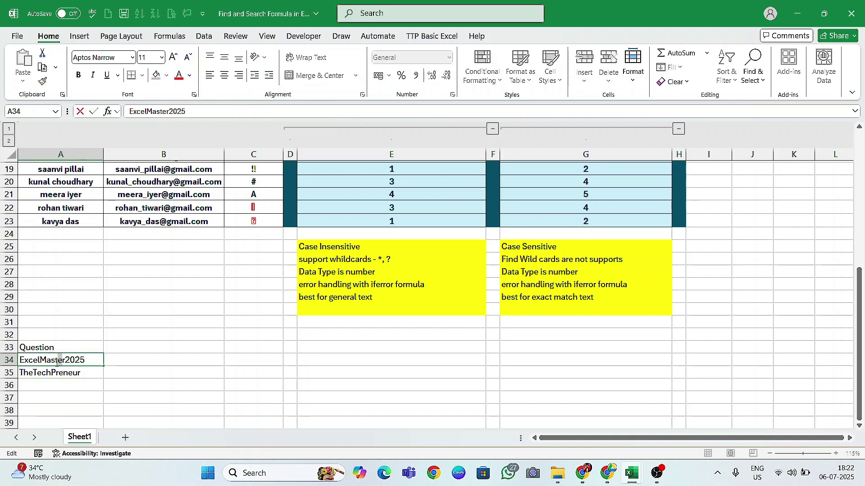
left_click(148, 359)
type("Maste")
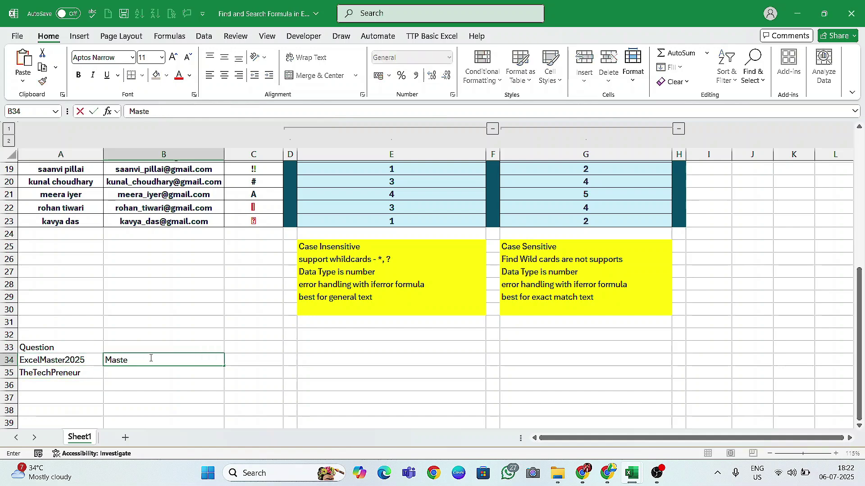
key("Return")
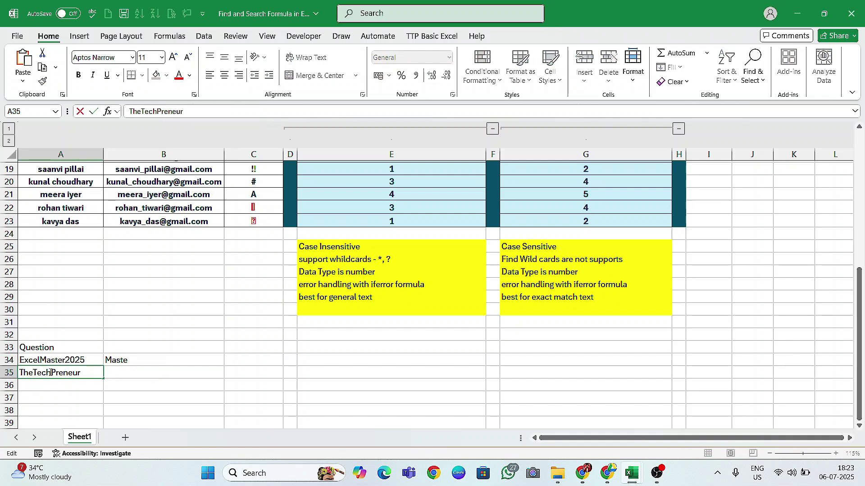
left_click(130, 360)
Enter the prompt "? Formula use" in C34 and fill it down to C35.
left_click(243, 360)
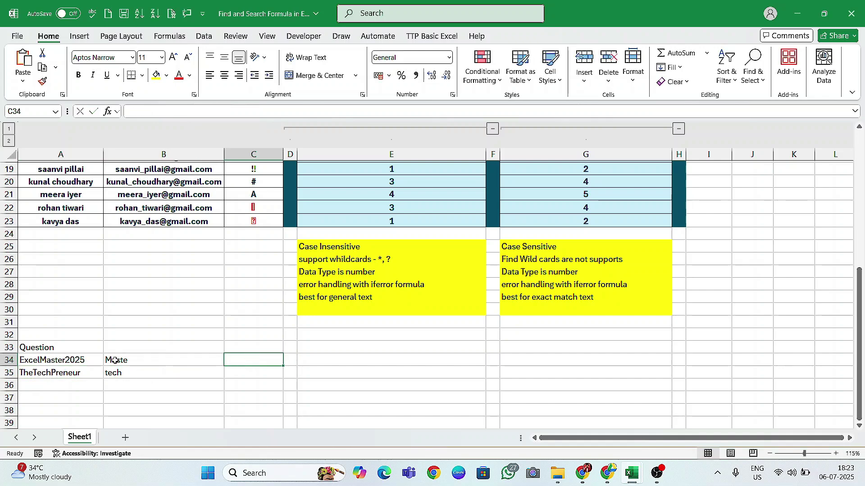
left_click_drag(76, 360, 250, 360)
left_click(250, 360)
type("? Formula use")
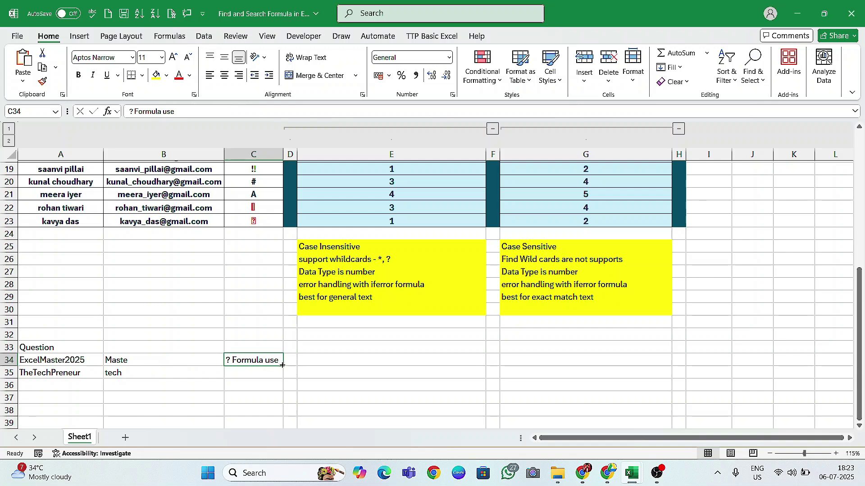
left_click_drag(283, 366, 284, 376)
left_click(210, 364)
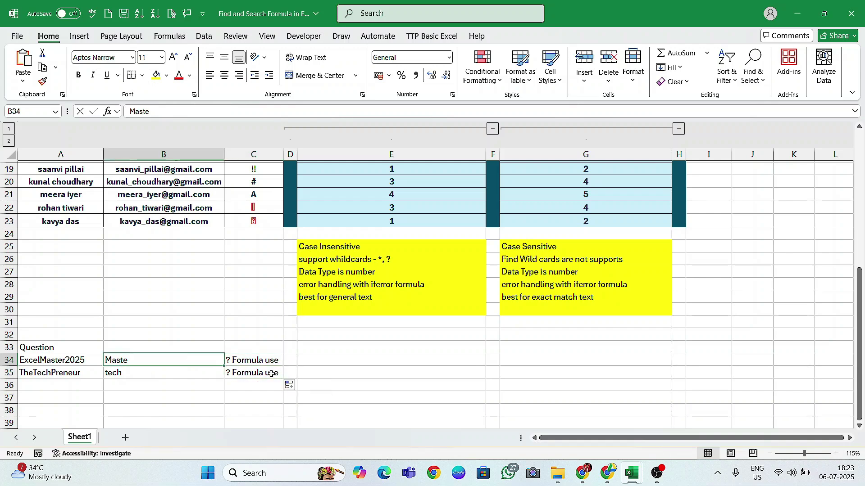
left_click(234, 349)
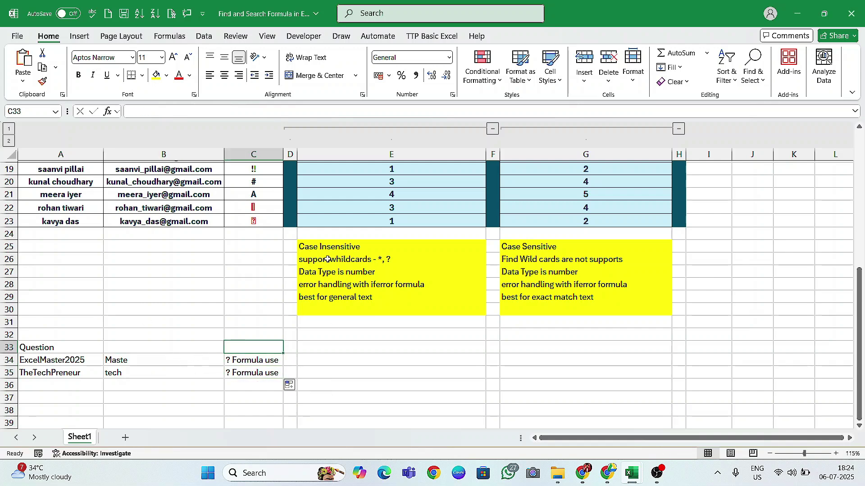